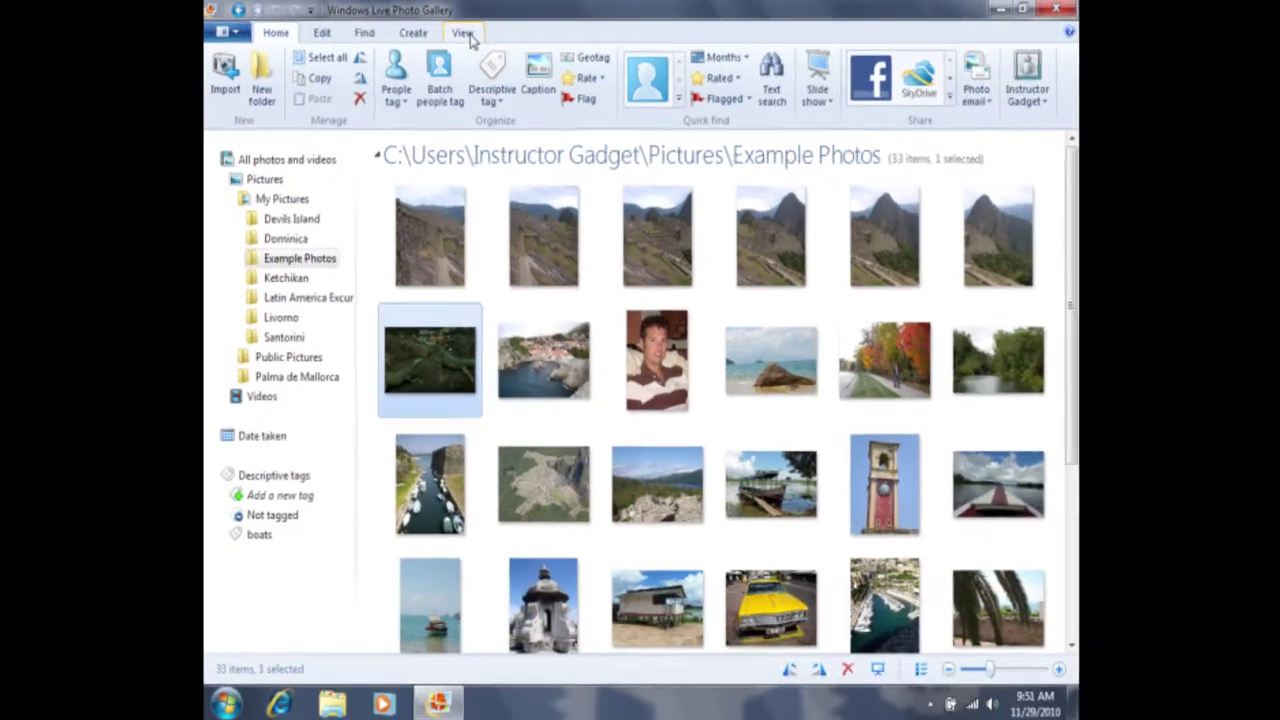
Turn on the tag and caption pane and select the man's portrait photo 9.jpg.
{"action": "left_click", "coordinate": [705, 64]}
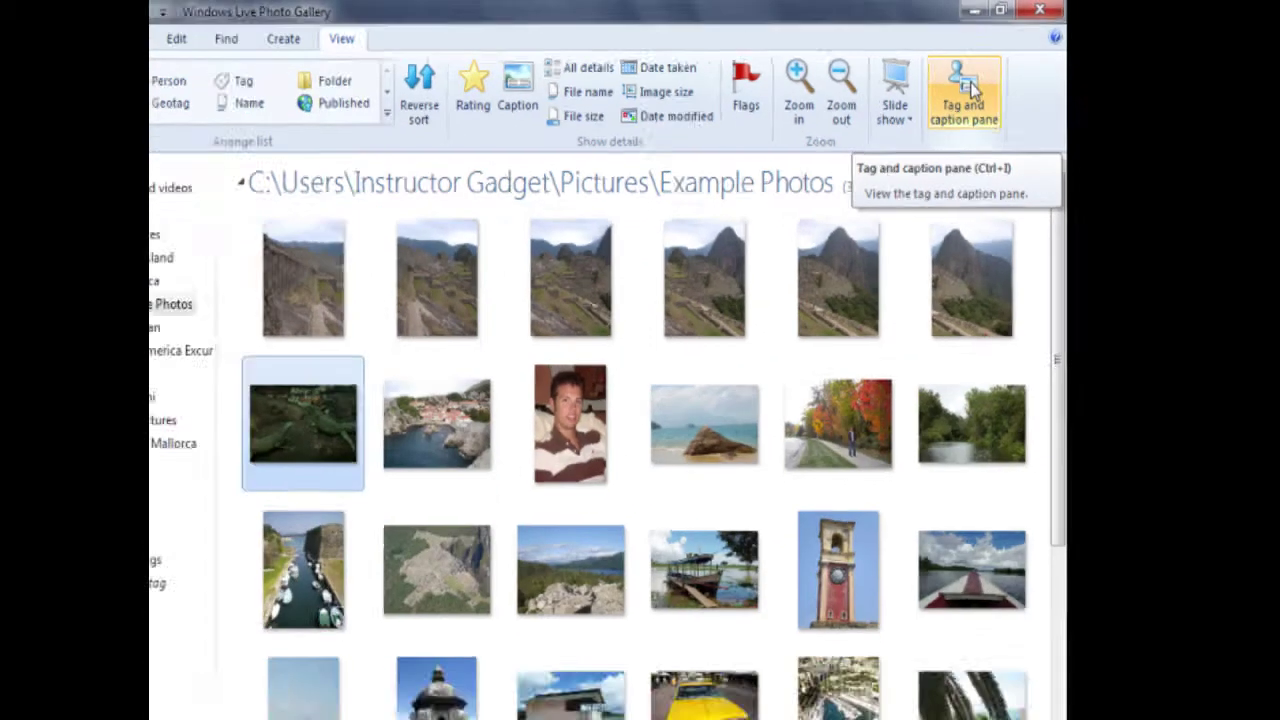
{"action": "left_click", "coordinate": [823, 160]}
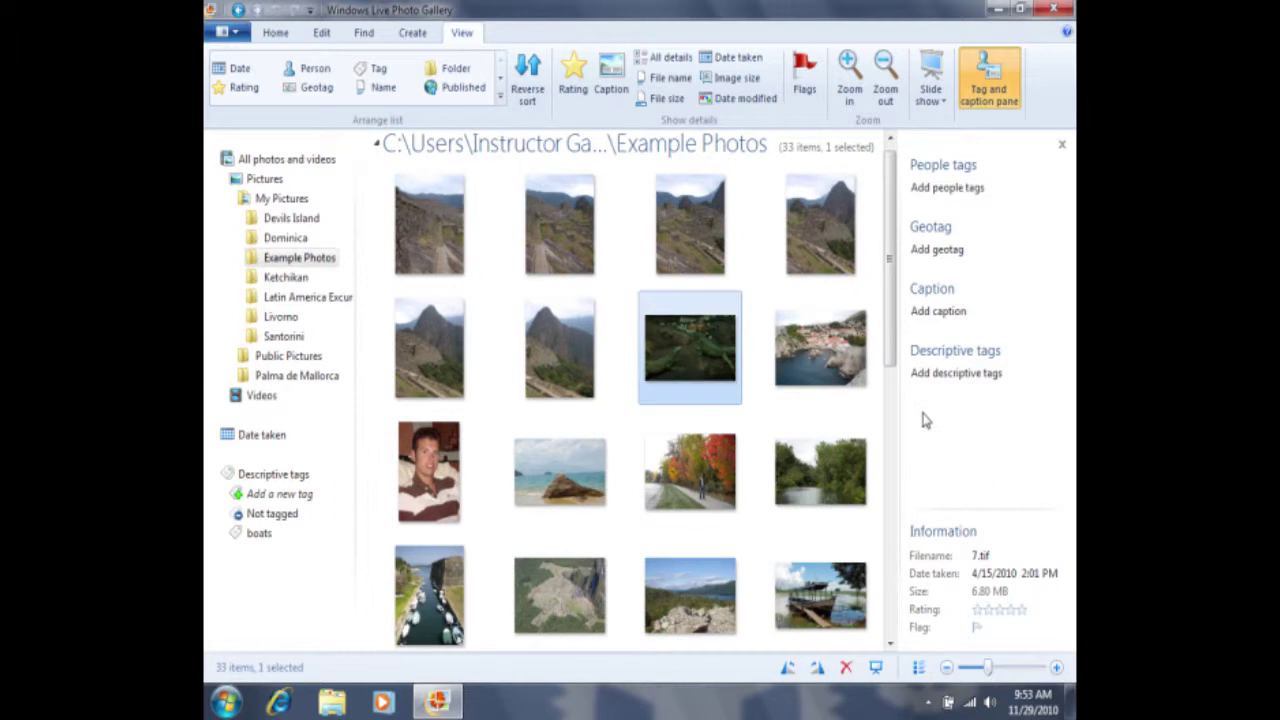
{"action": "left_click", "coordinate": [438, 494]}
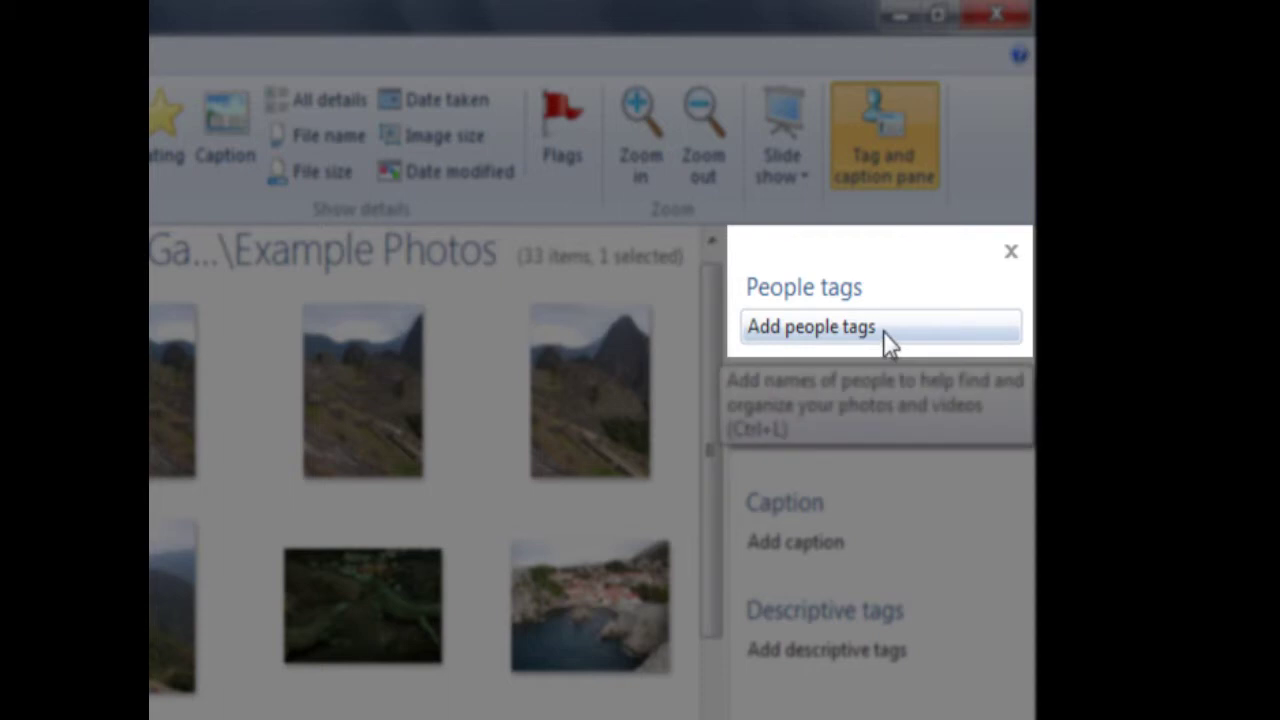
Add 'Brent' as a new people tag on photo 9.jpg.
{"action": "left_click", "coordinate": [884, 334]}
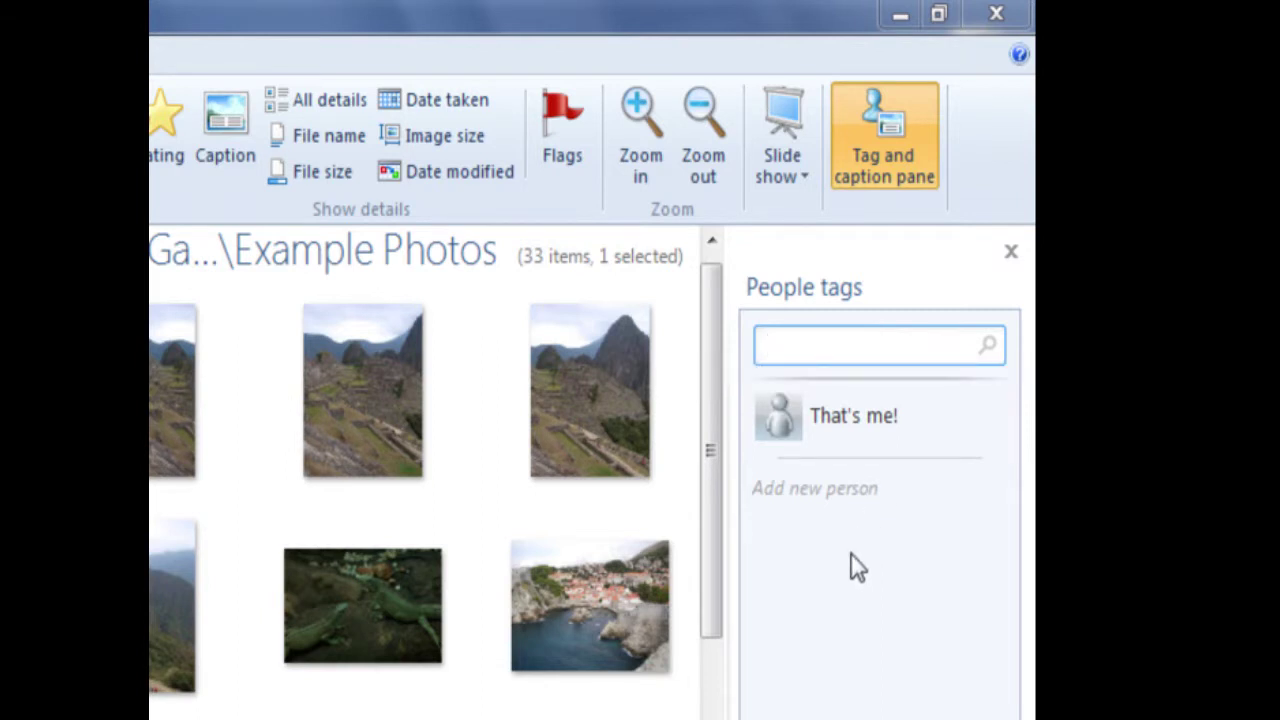
{"action": "type", "text": "Brent"}
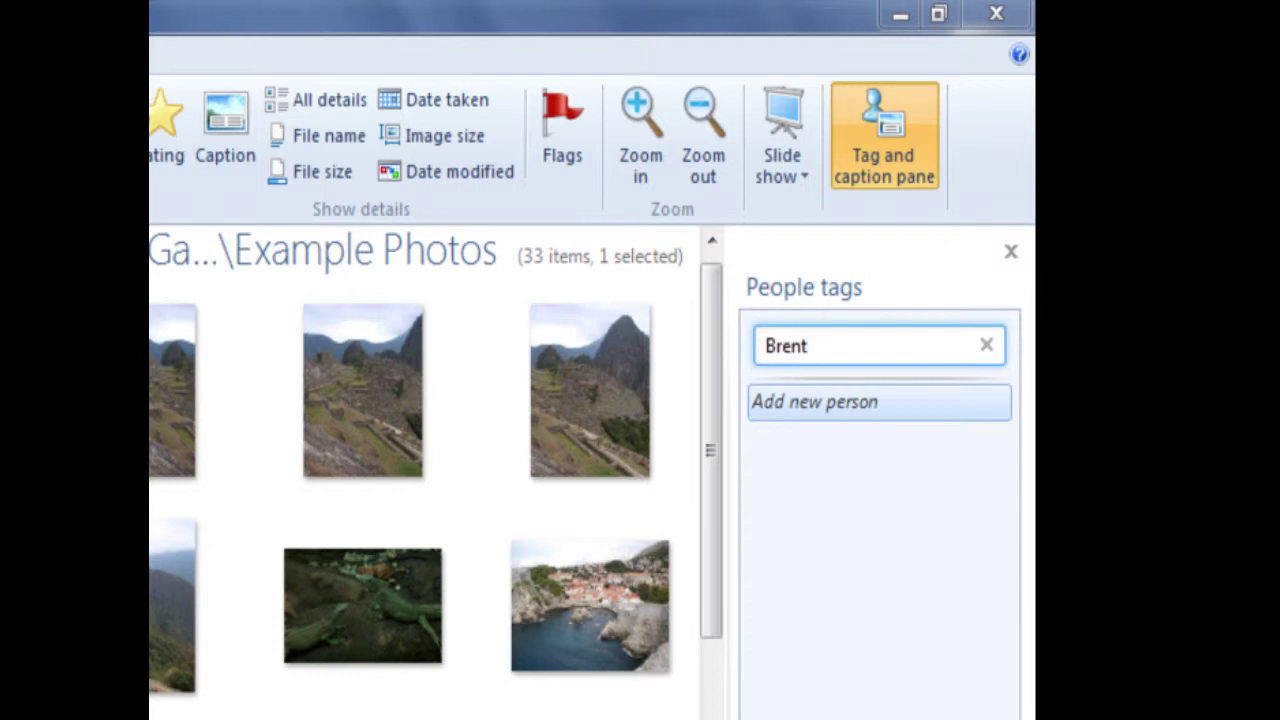
{"action": "key", "text": "Return"}
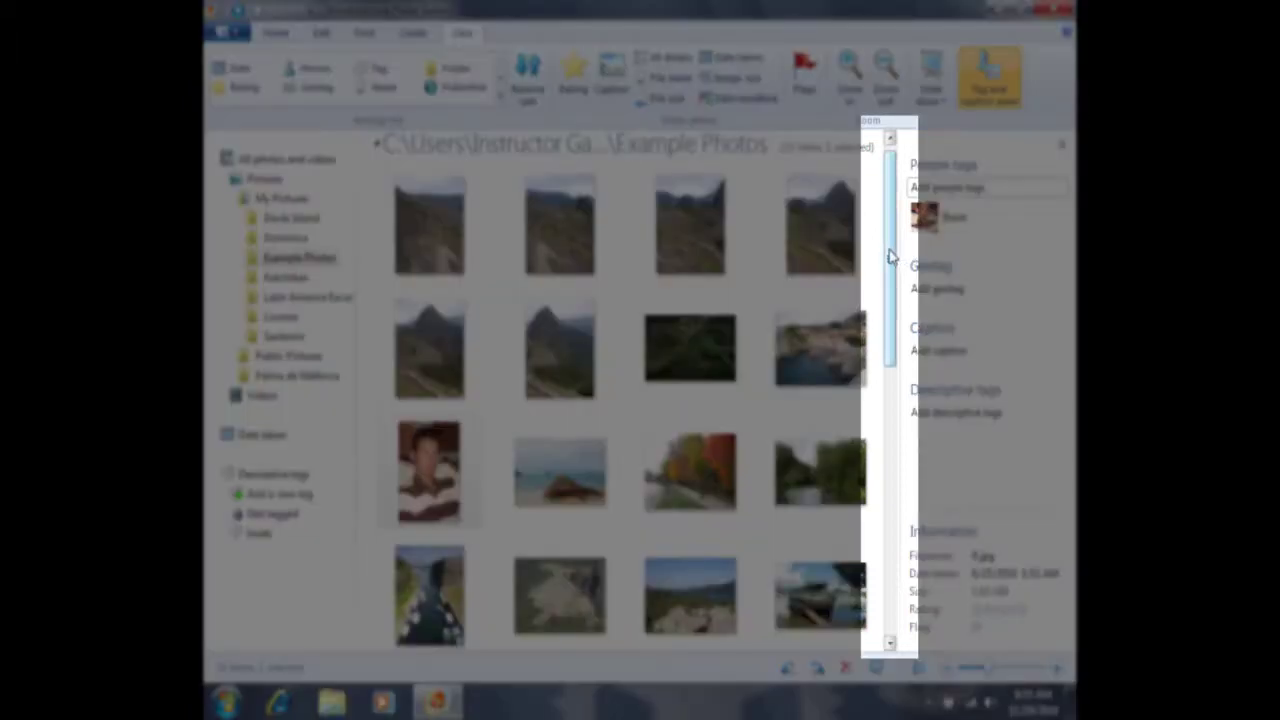
Scroll the thumbnail grid down and open the three-person group photo 30.jpg.
{"action": "left_click", "coordinate": [888, 252]}
{"action": "left_click_drag", "start_coordinate": [890, 256], "coordinate": [896, 532]}
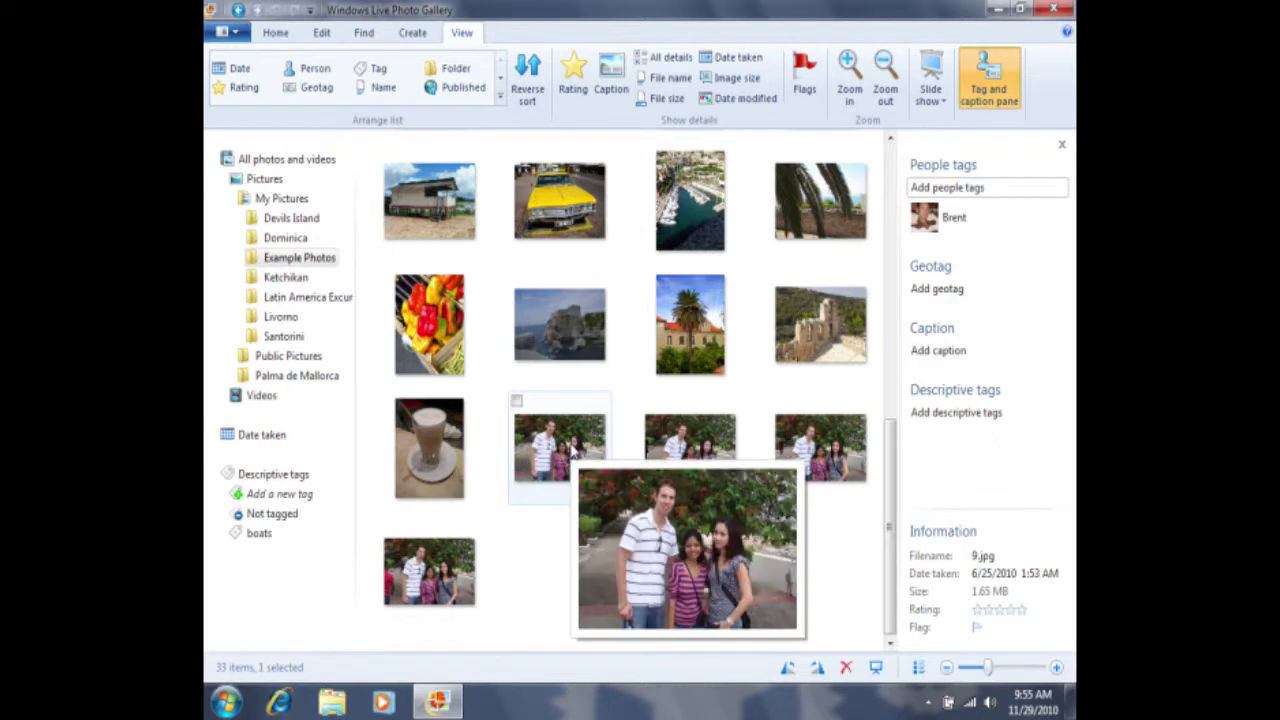
{"action": "double_click", "coordinate": [573, 450]}
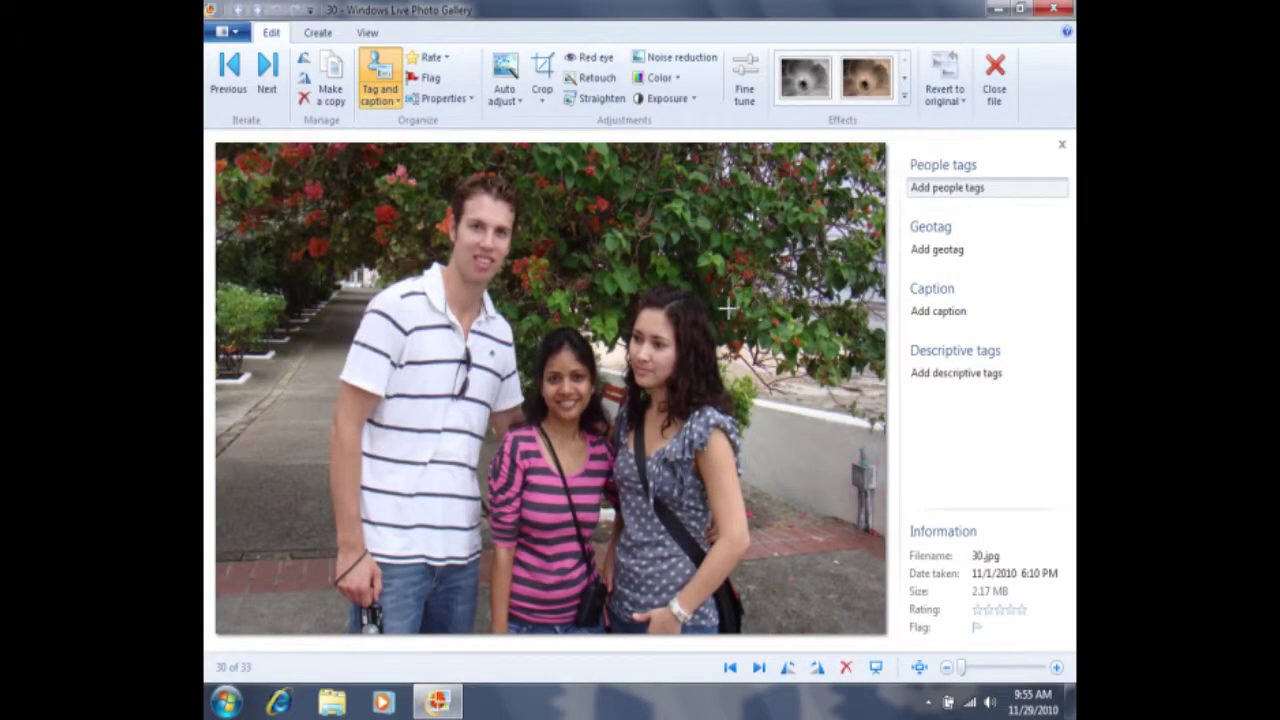
Tag the man's face as Brent and the two women's faces as Susan and Ivette.
{"action": "left_click", "coordinate": [484, 243]}
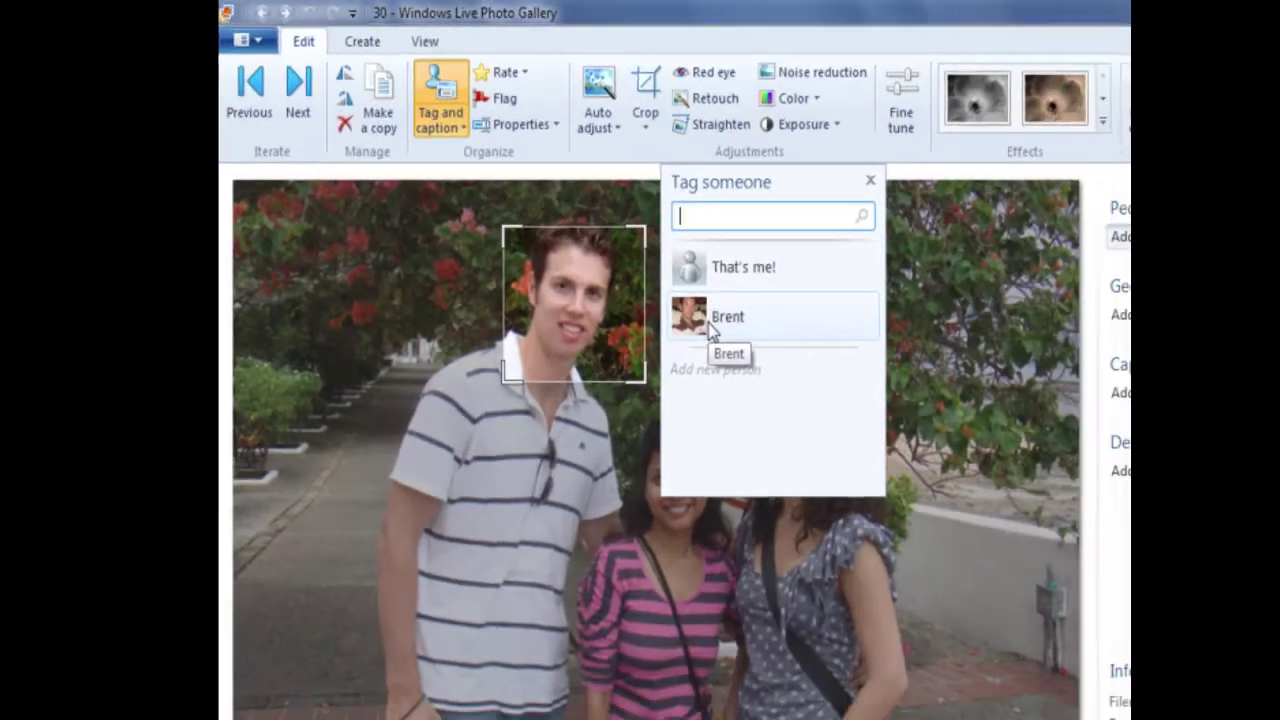
{"action": "left_click", "coordinate": [712, 318]}
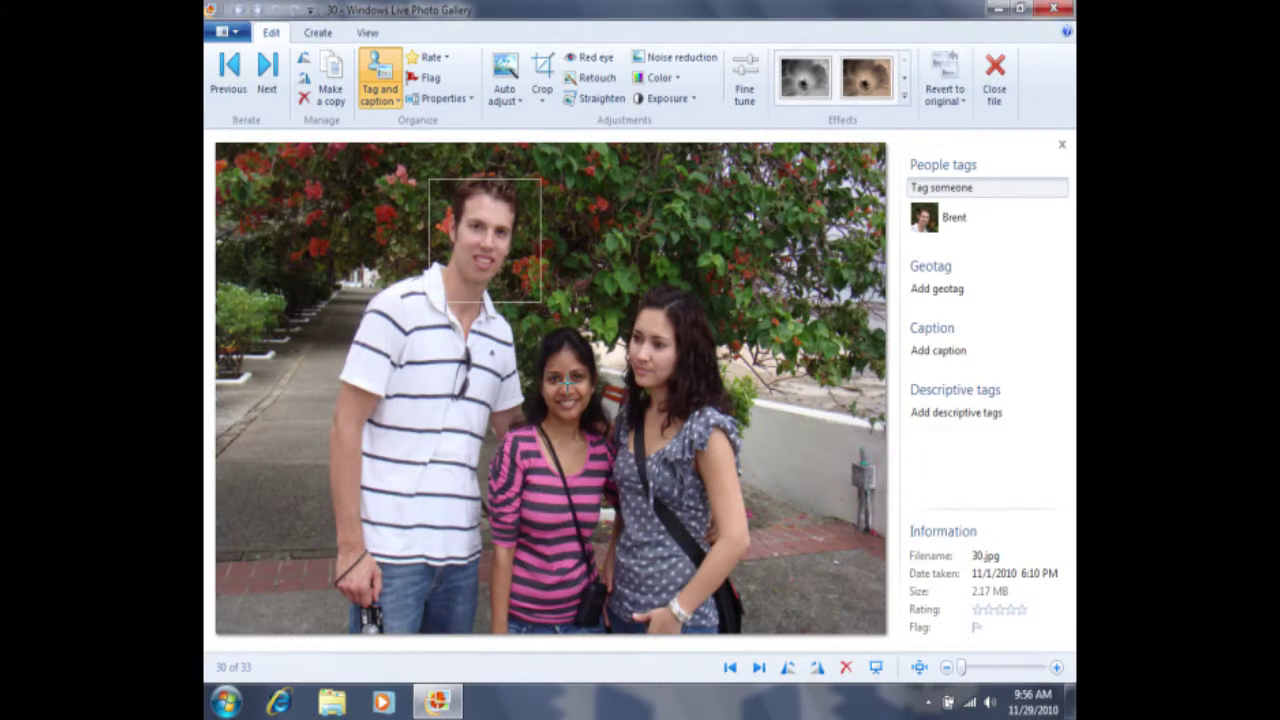
{"action": "left_click", "coordinate": [567, 381]}
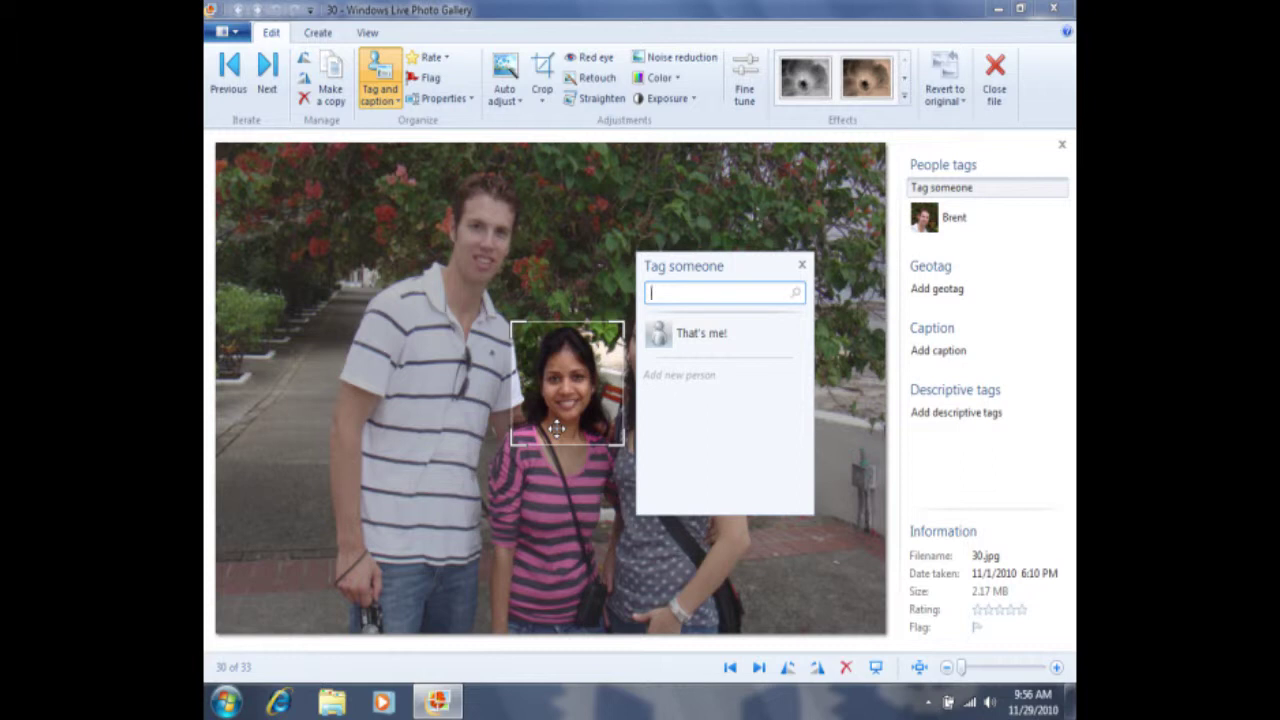
{"action": "type", "text": "Susan"}
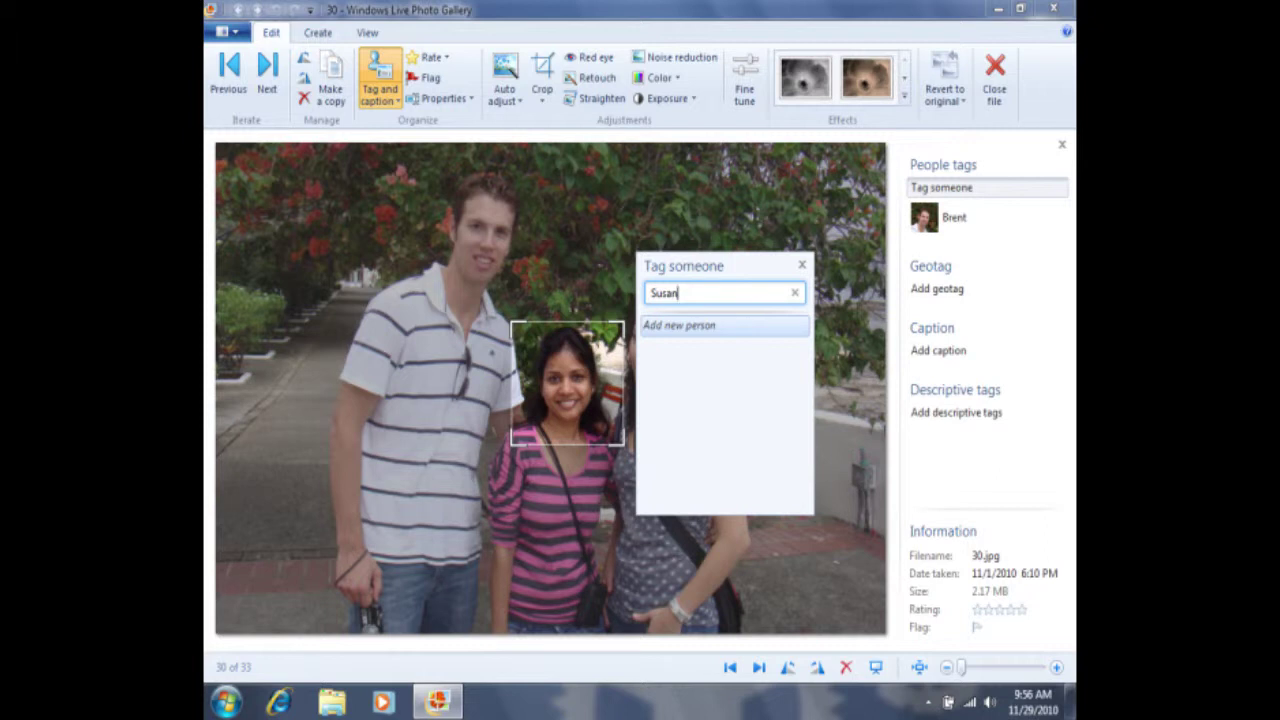
{"action": "key", "text": "Return"}
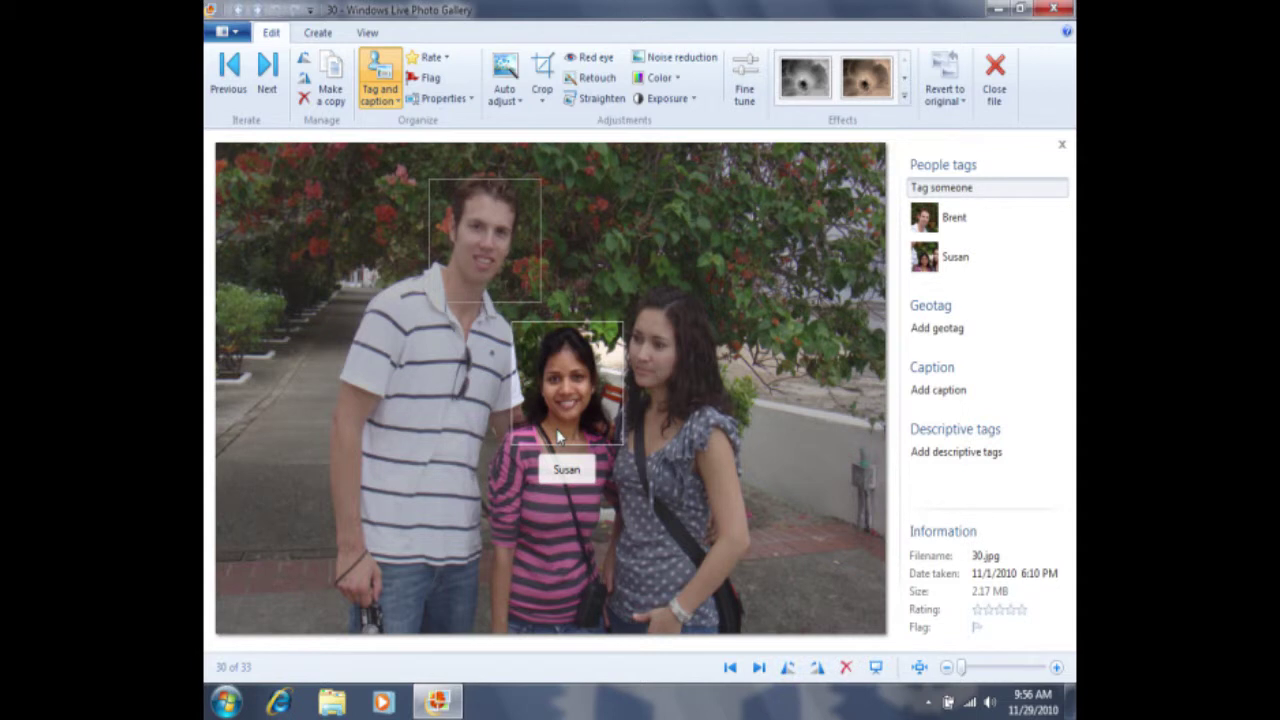
{"action": "left_click", "coordinate": [655, 352]}
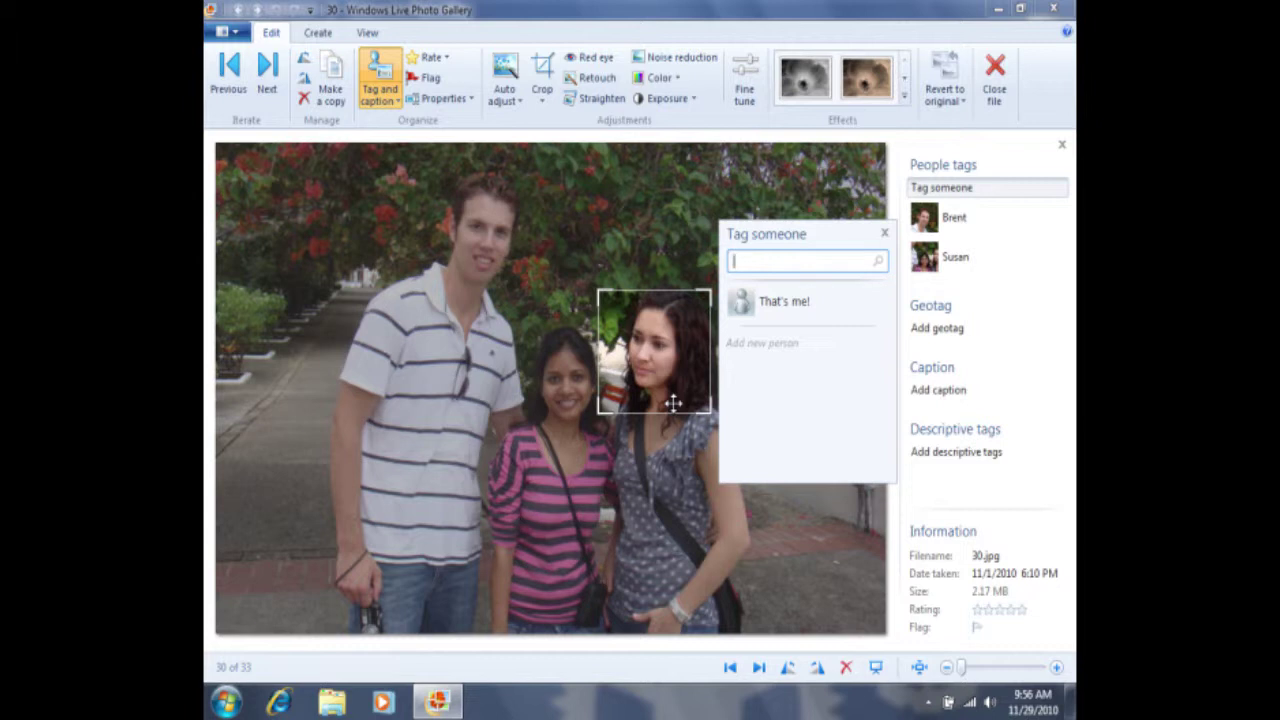
{"action": "type", "text": "Mvette"}
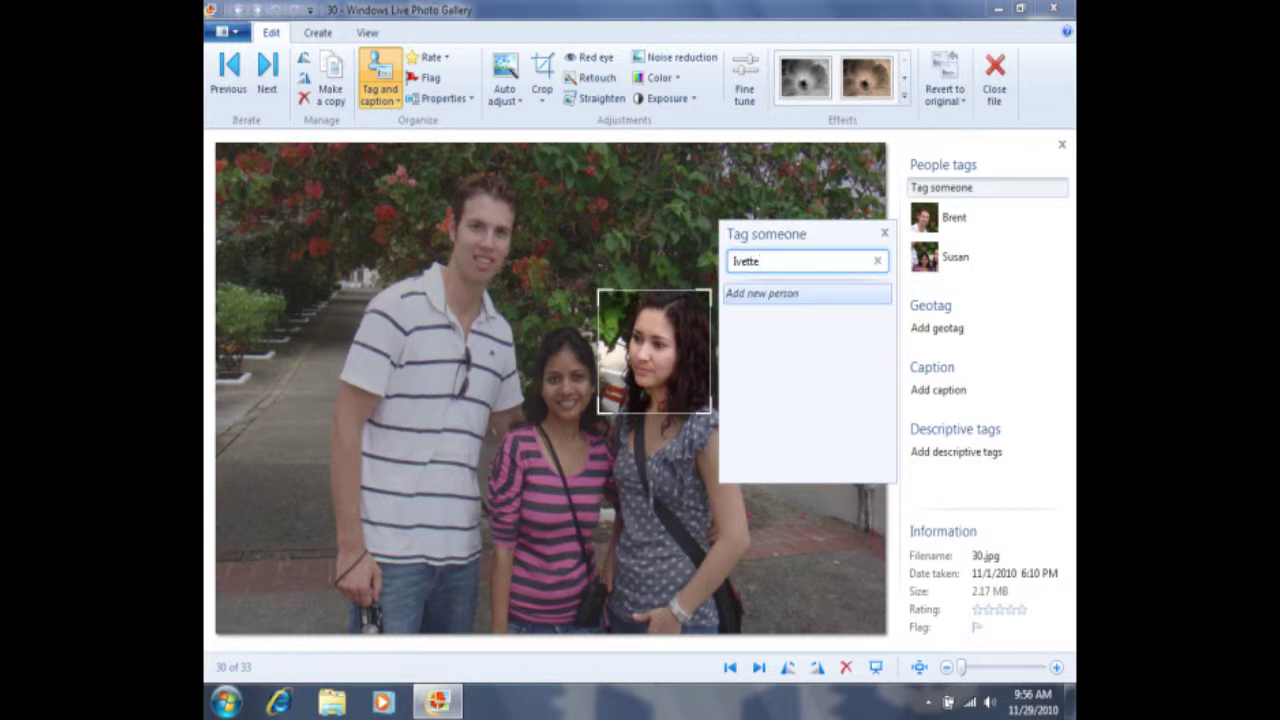
{"action": "key", "text": "Return"}
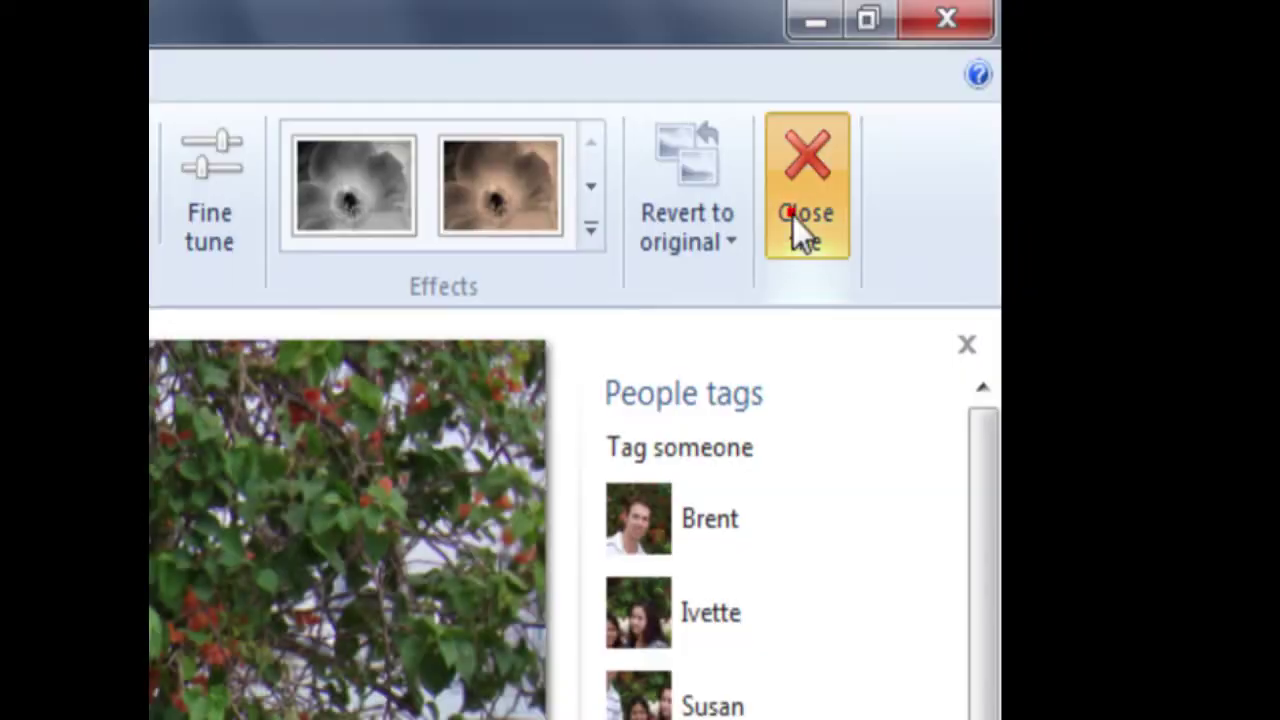
Close photo 30.jpg and show the 19-item Latin America Excursion folder.
{"action": "left_click", "coordinate": [800, 234]}
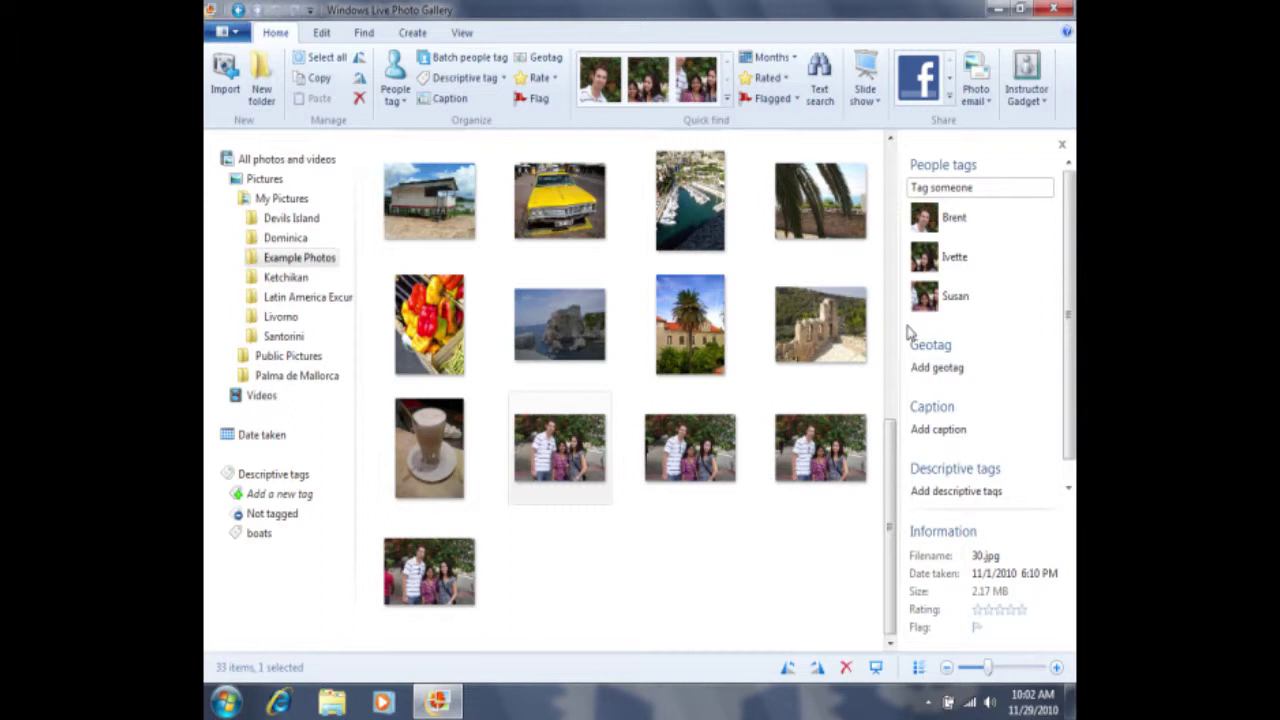
{"action": "key", "text": "Escape"}
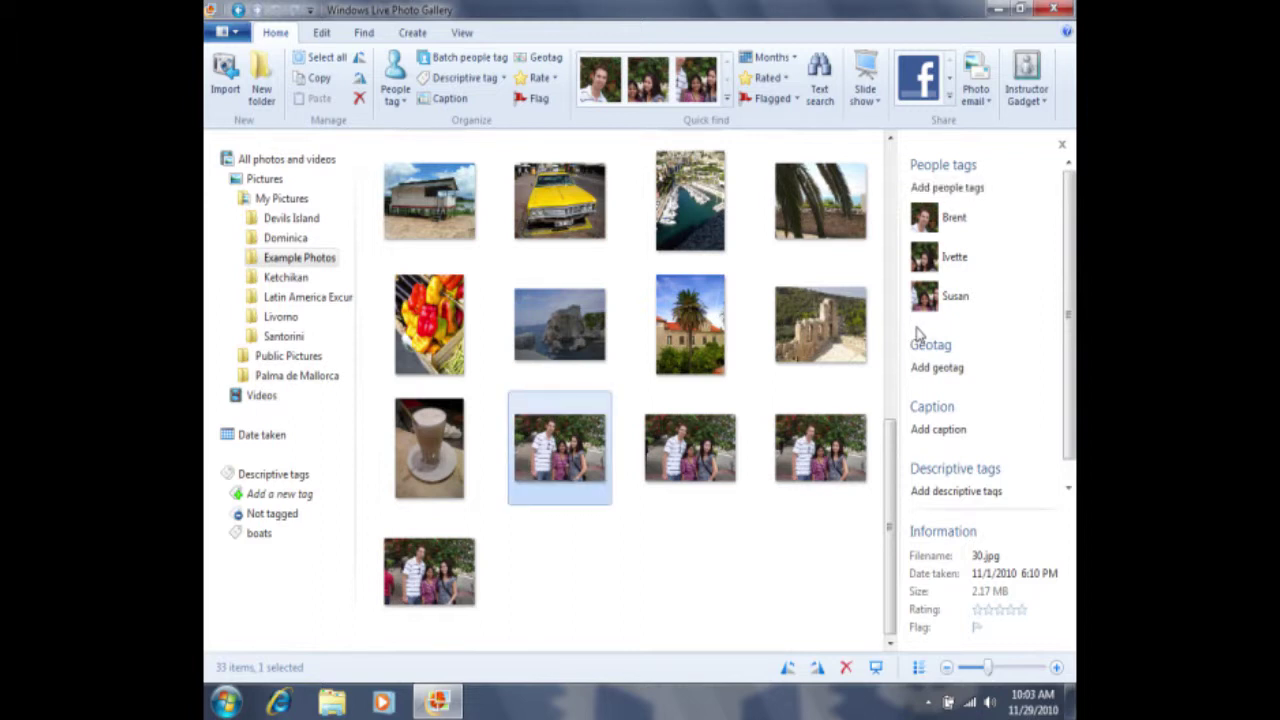
{"action": "left_click", "coordinate": [331, 301]}
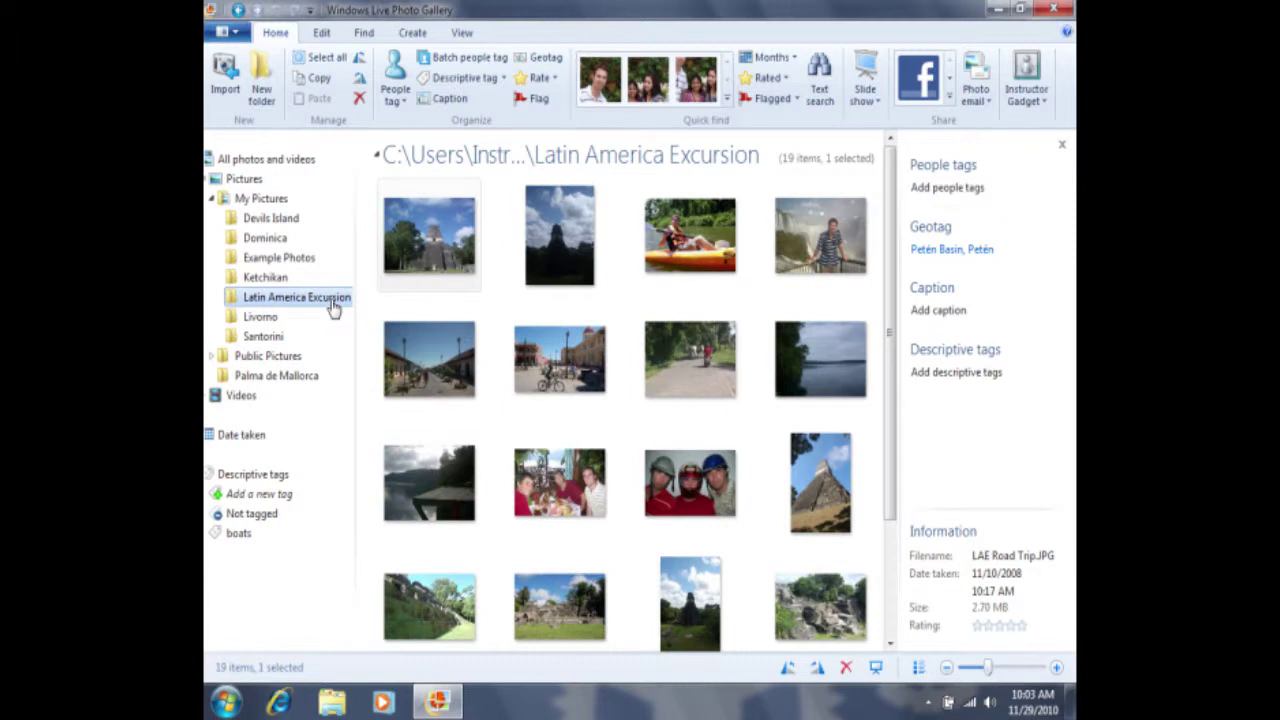
Tag the man's face in the Iguazu Falls photo LAE Road Trip (3).JPG as Brent, then close it.
{"action": "left_click", "coordinate": [806, 259]}
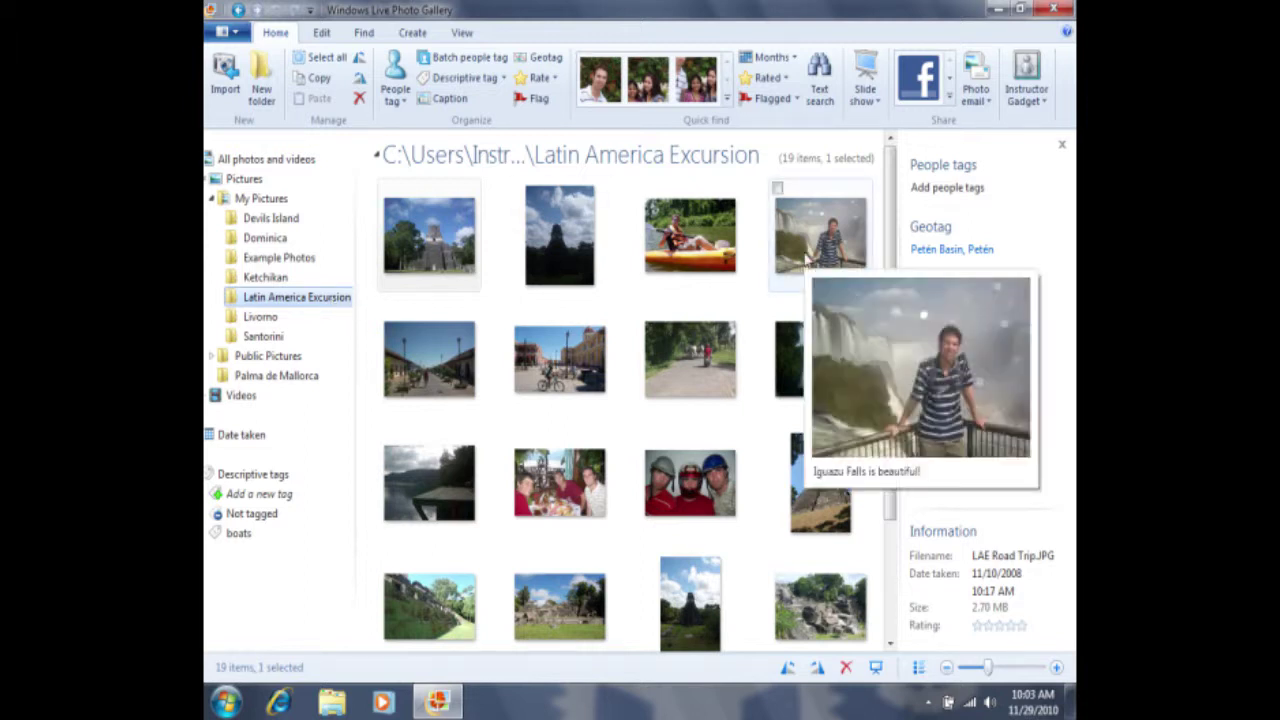
{"action": "double_click", "coordinate": [806, 259]}
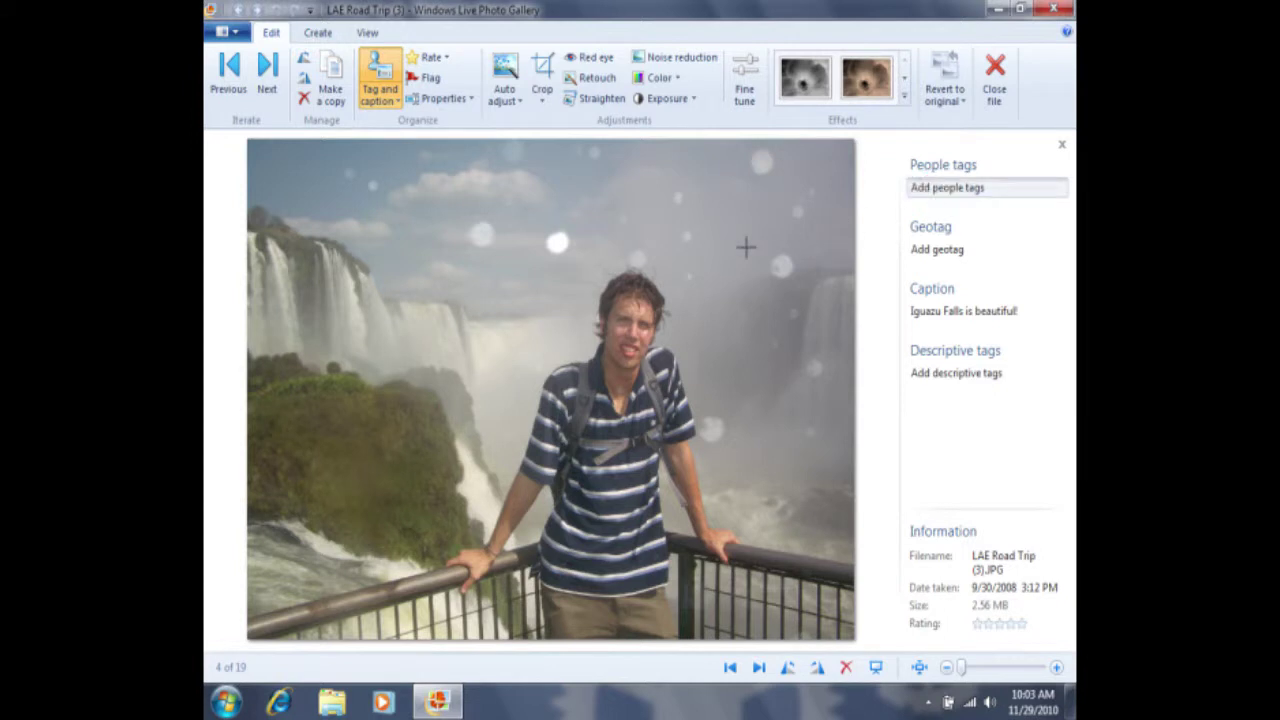
{"action": "left_click", "coordinate": [625, 333]}
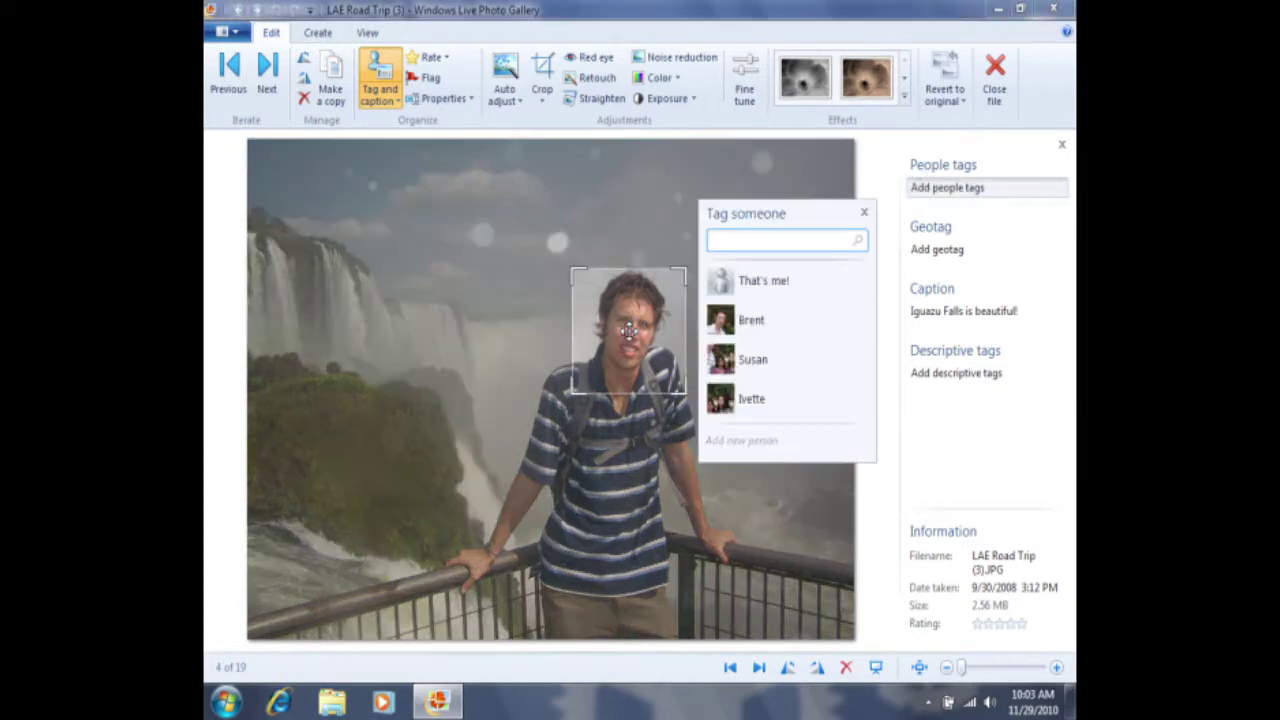
{"action": "left_click", "coordinate": [793, 325]}
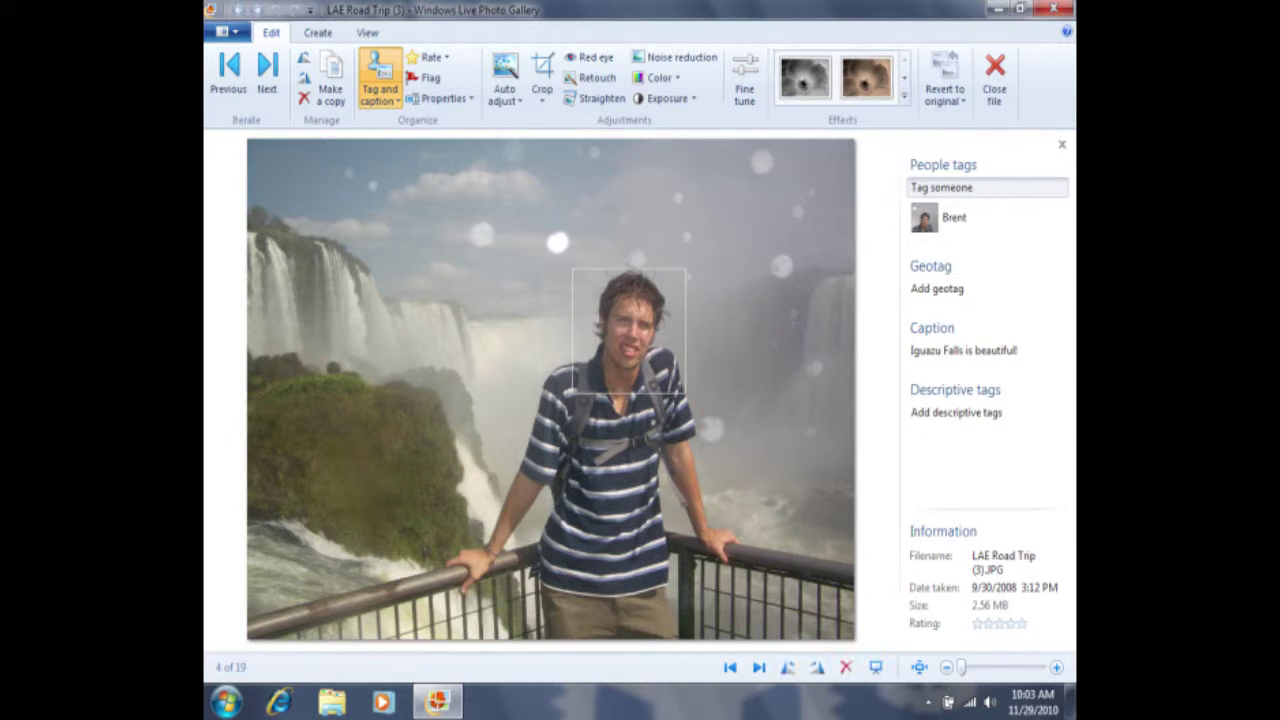
{"action": "left_click", "coordinate": [993, 90]}
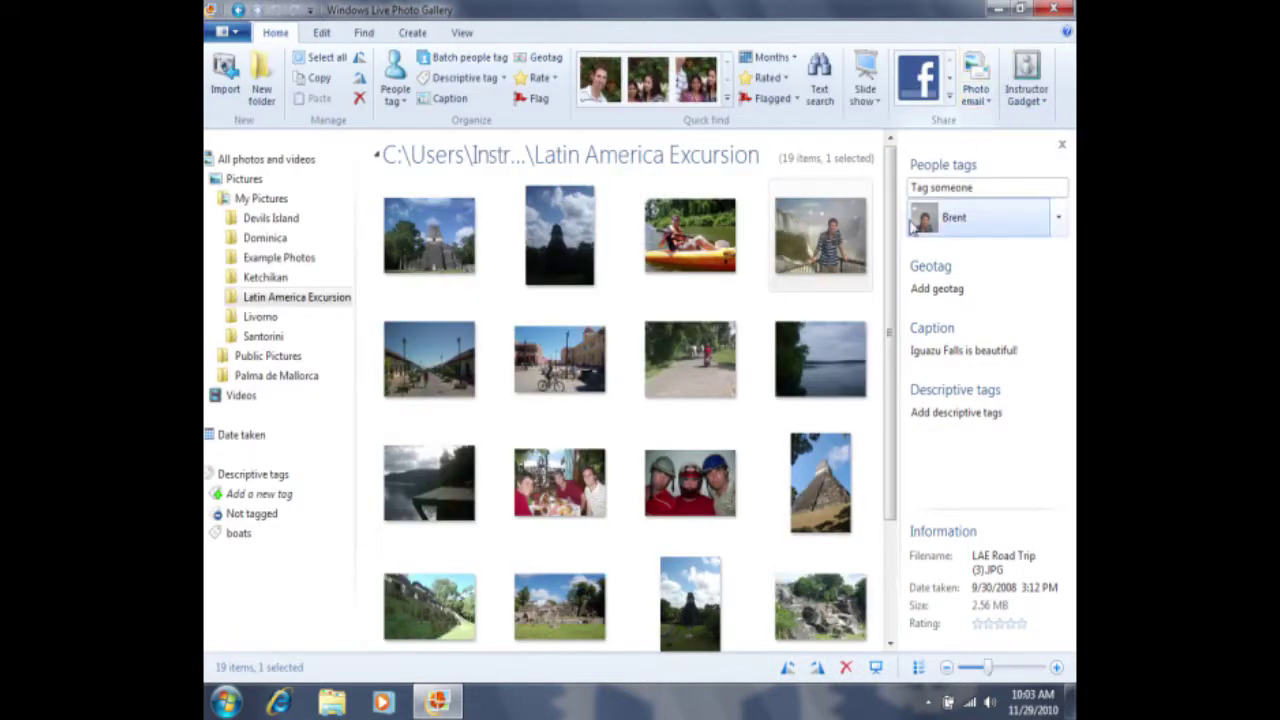
Tag the middle person in dinner-table photo LAE Road Trip (9) as Brent, then close it.
{"action": "left_click_drag", "start_coordinate": [886, 220], "coordinate": [896, 366]}
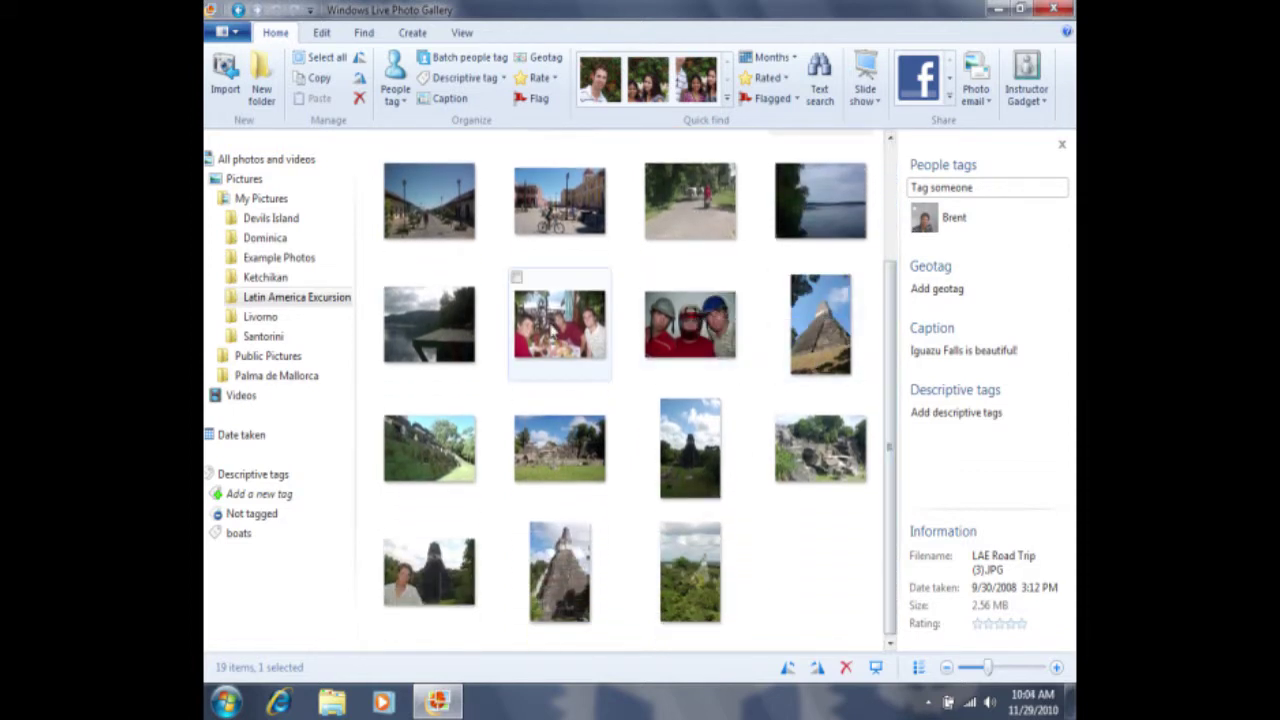
{"action": "left_click", "coordinate": [551, 330]}
{"action": "double_click", "coordinate": [542, 314]}
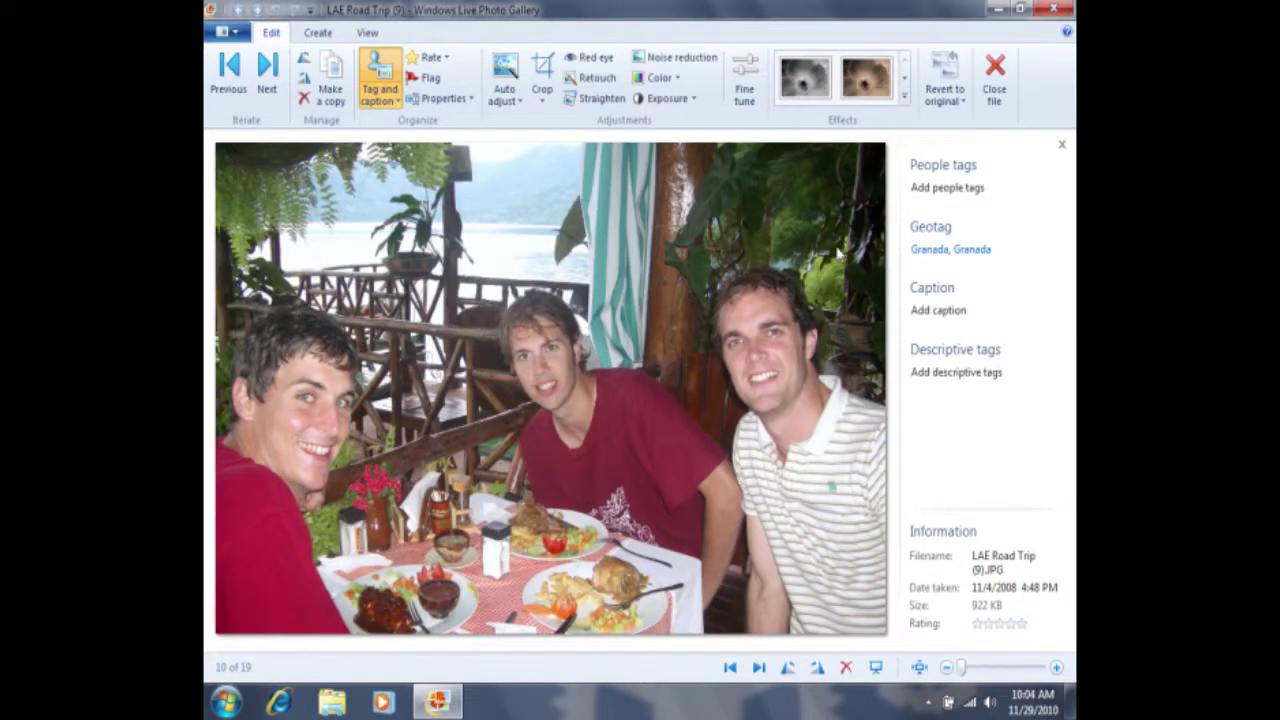
{"action": "left_click", "coordinate": [948, 189]}
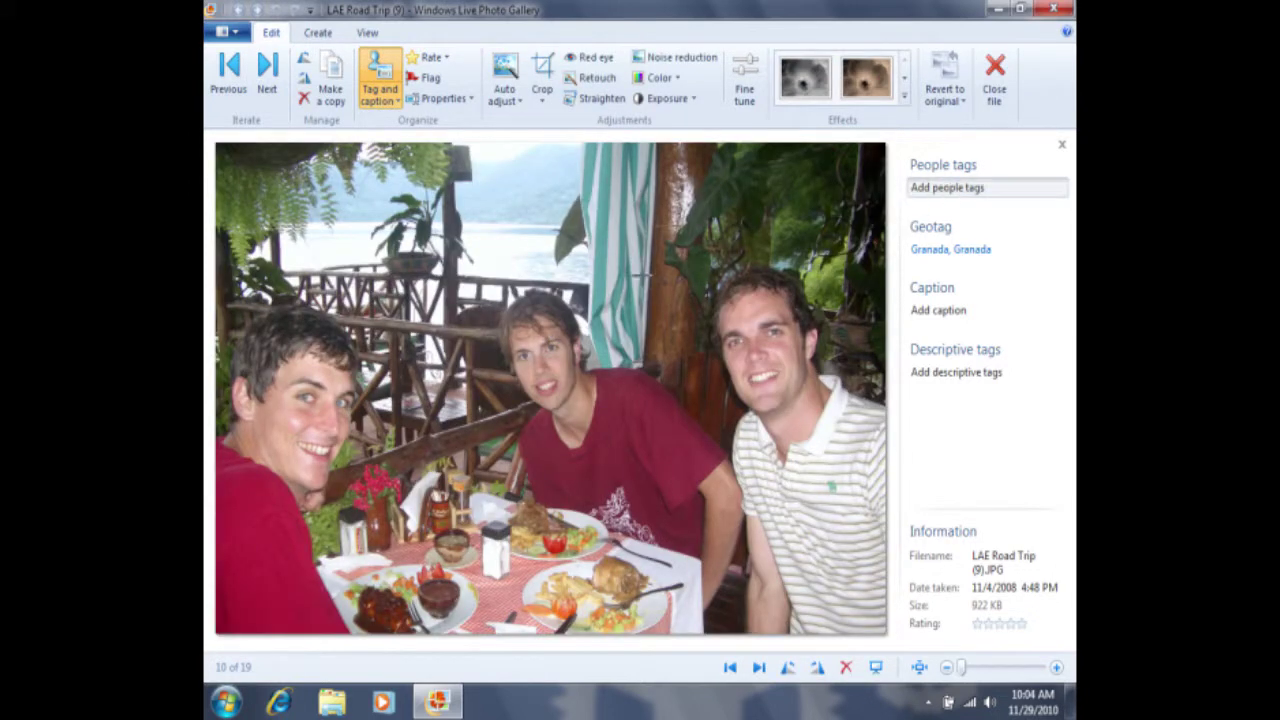
{"action": "left_click", "coordinate": [540, 360]}
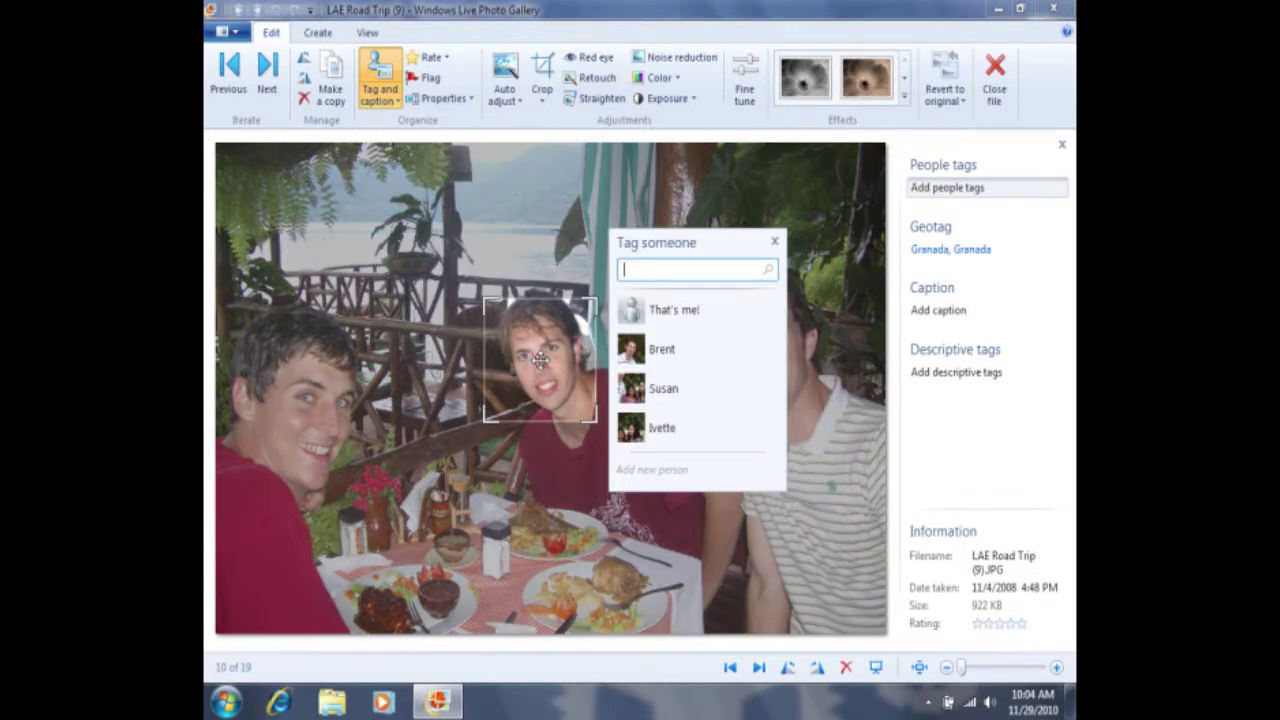
{"action": "left_click", "coordinate": [636, 352]}
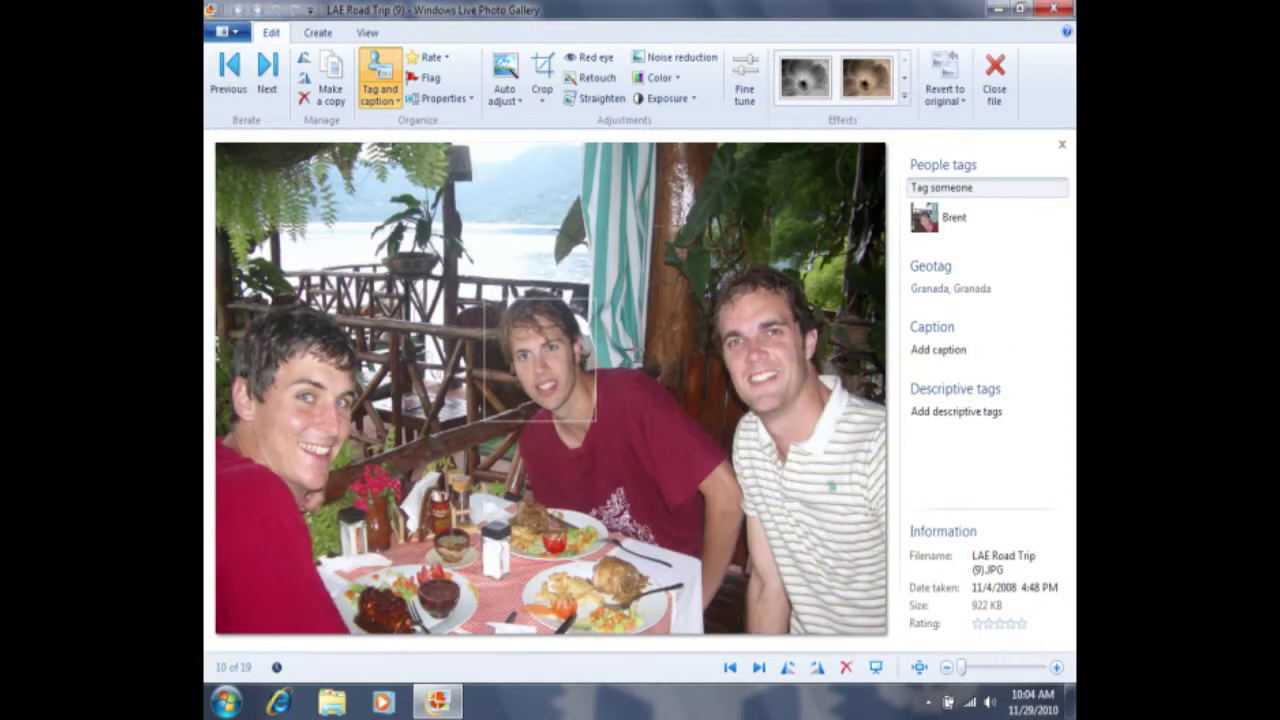
{"action": "left_click", "coordinate": [990, 90]}
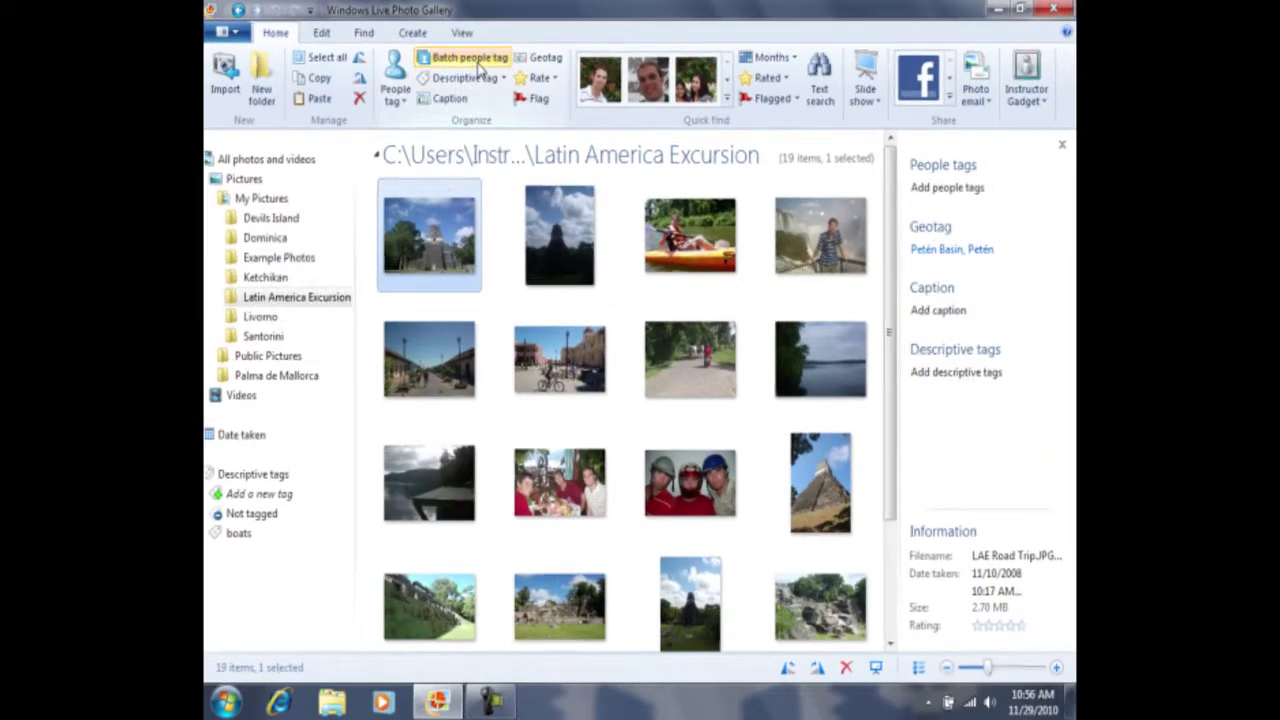
Batch-confirm two suggested faces as Brent, then select and confirm all remaining suggestions.
{"action": "left_click", "coordinate": [878, 130]}
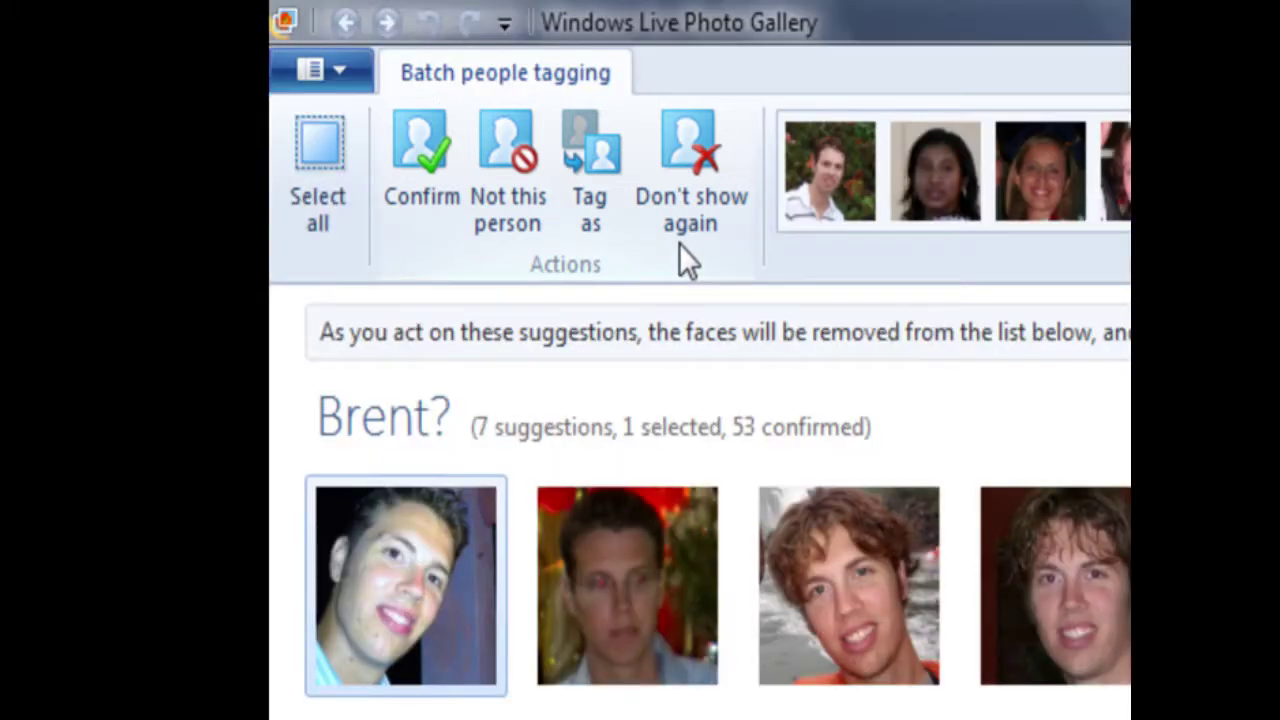
{"action": "mouse_move", "coordinate": [399, 571]}
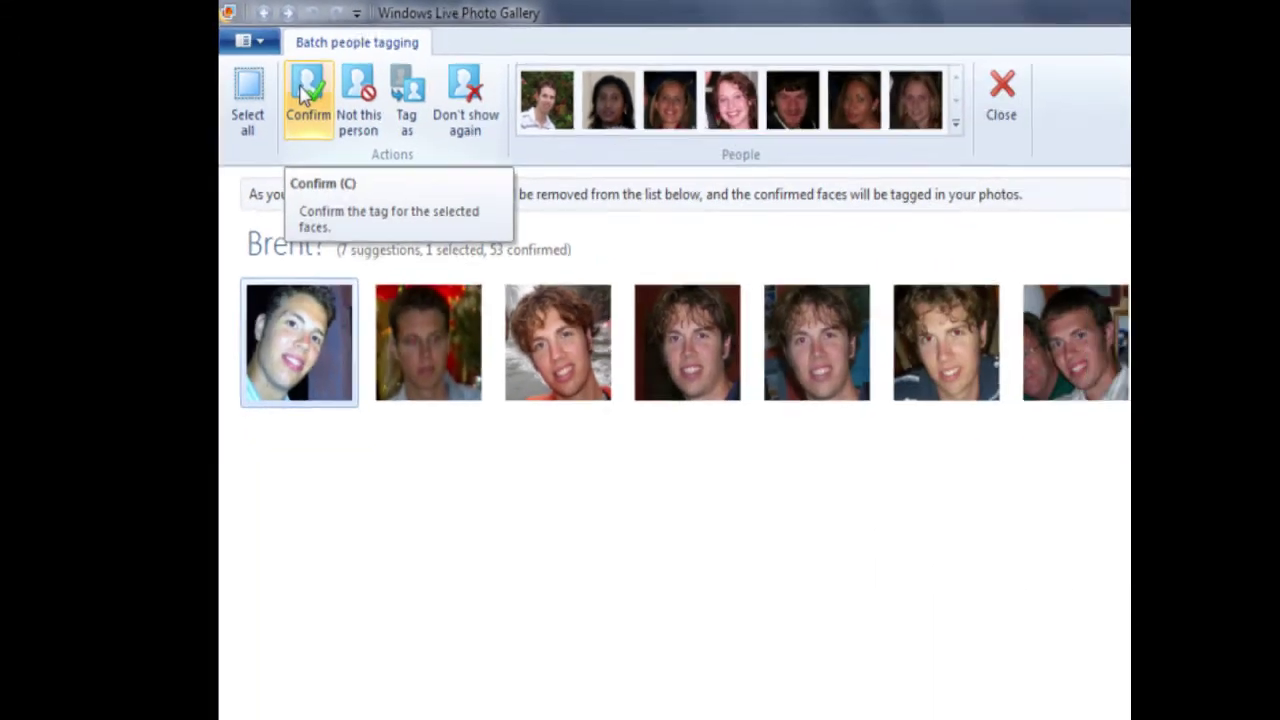
{"action": "left_click", "coordinate": [305, 93]}
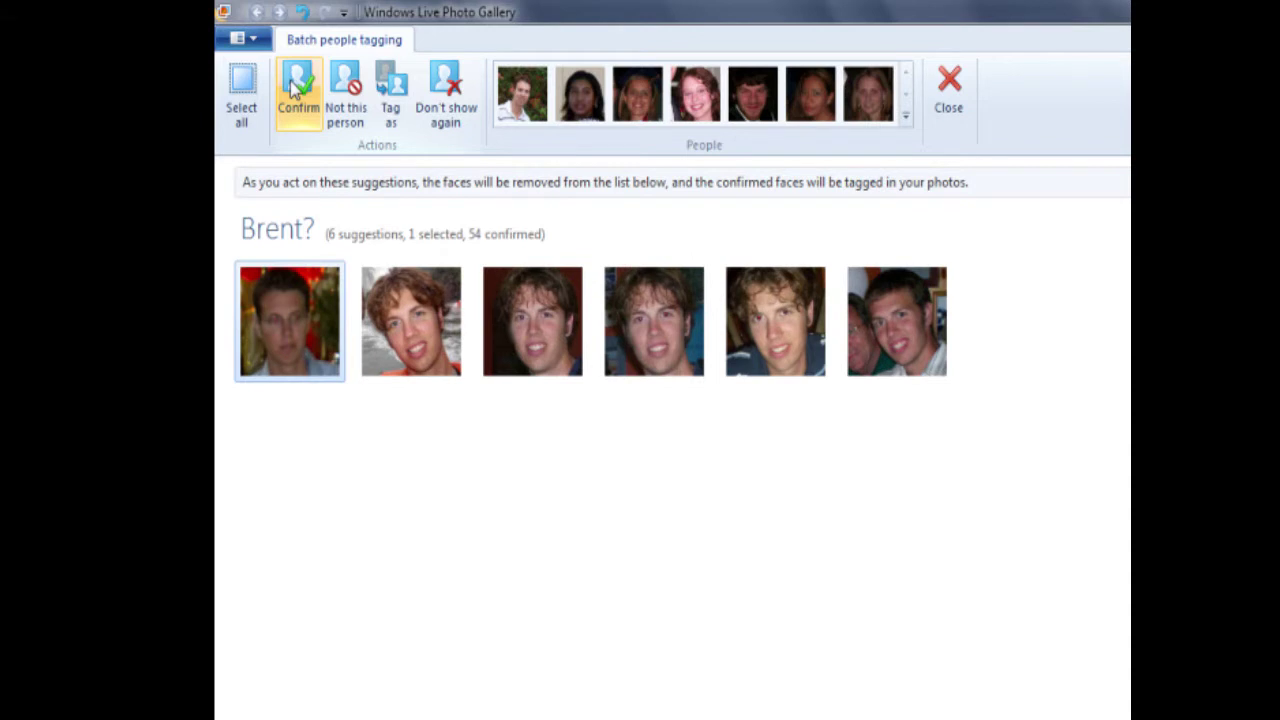
{"action": "left_click", "coordinate": [294, 87]}
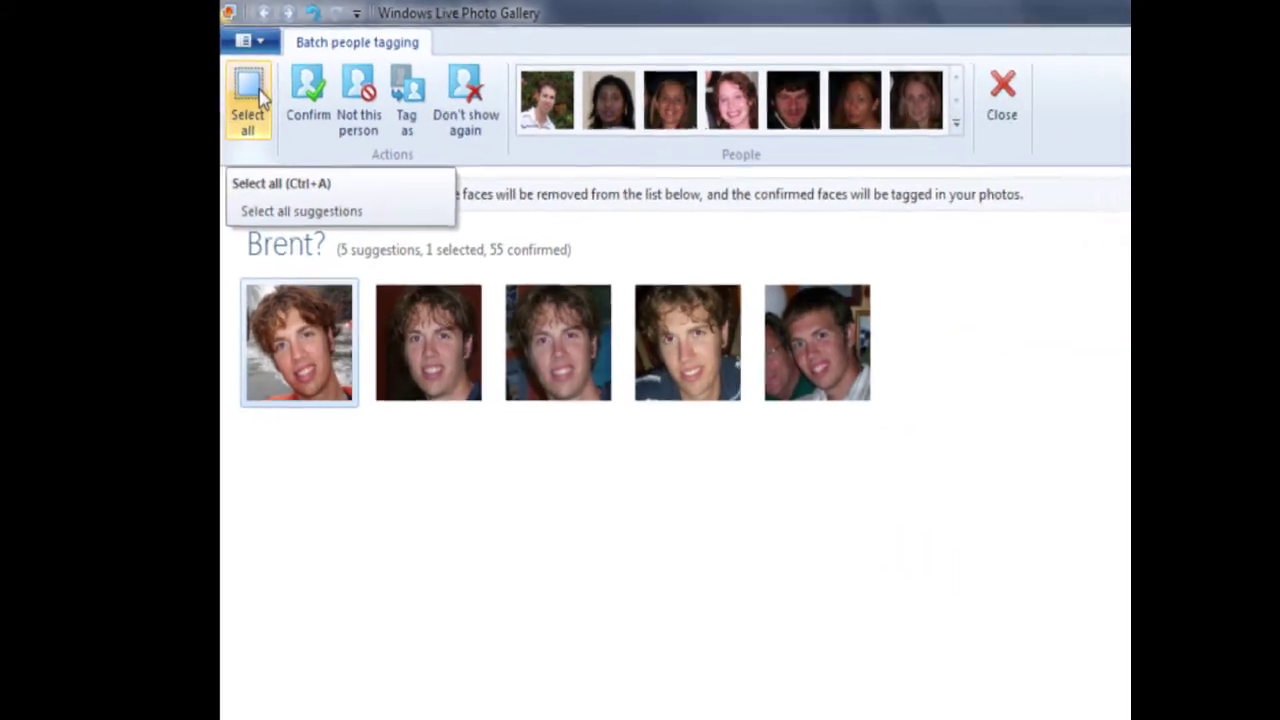
{"action": "left_click", "coordinate": [351, 160]}
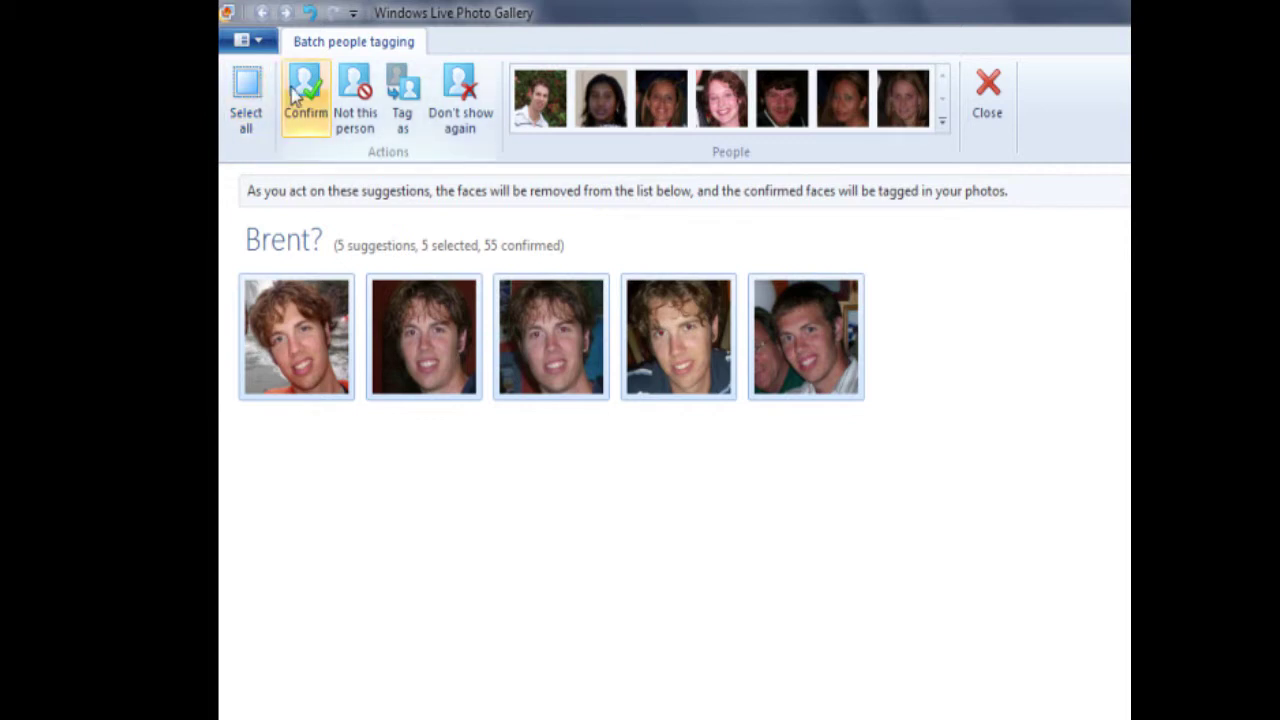
{"action": "left_click", "coordinate": [296, 92]}
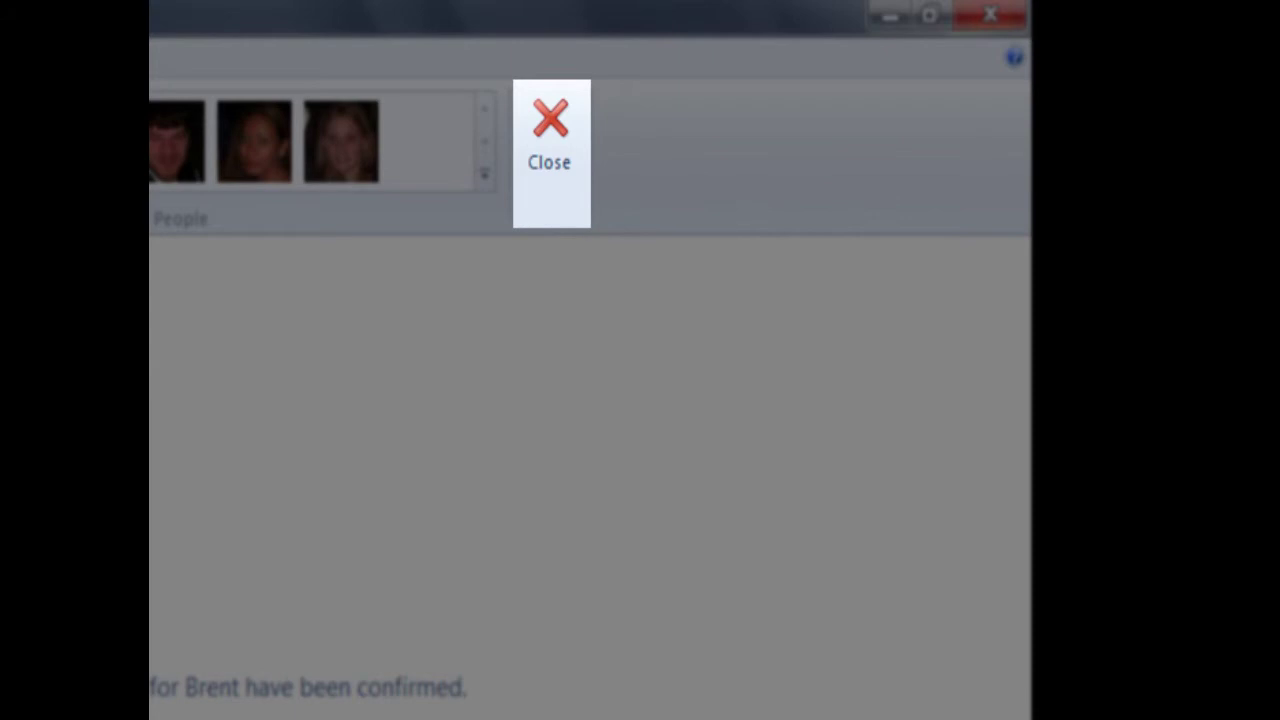
Exit batch people tagging to return to the 216-item Pictures library.
{"action": "left_click", "coordinate": [550, 140]}
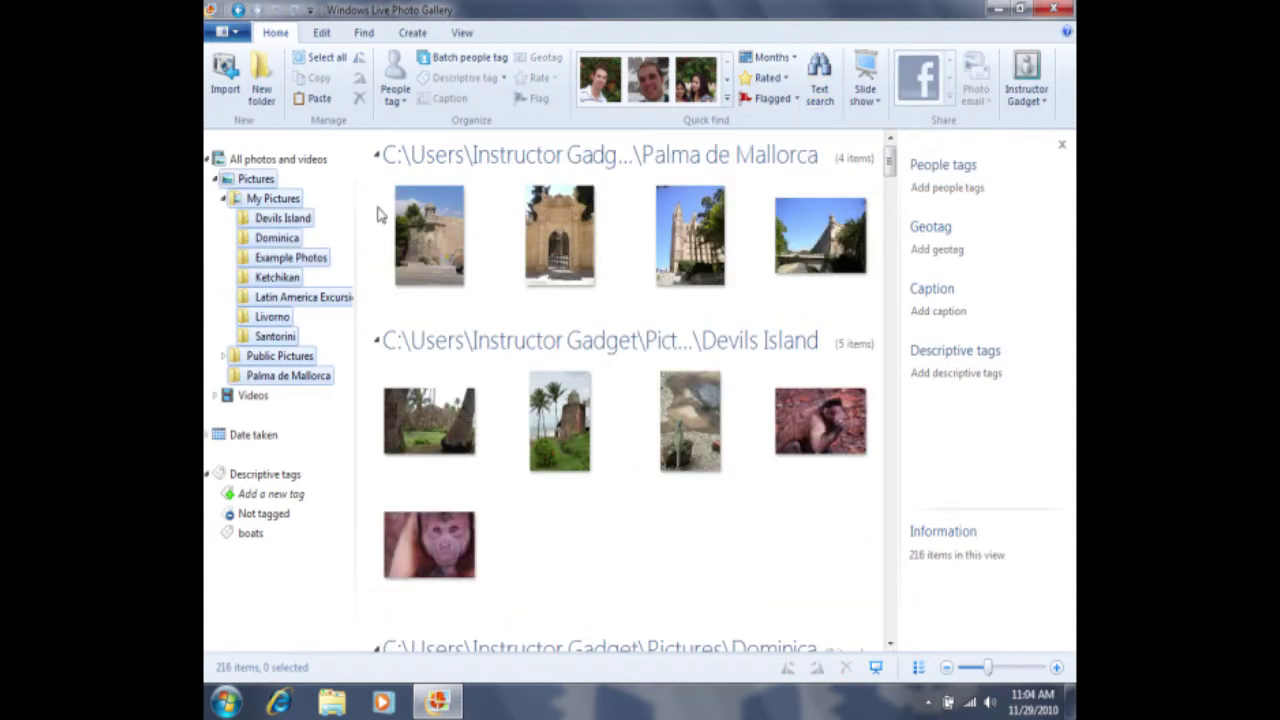
{"action": "mouse_move", "coordinate": [388, 214]}
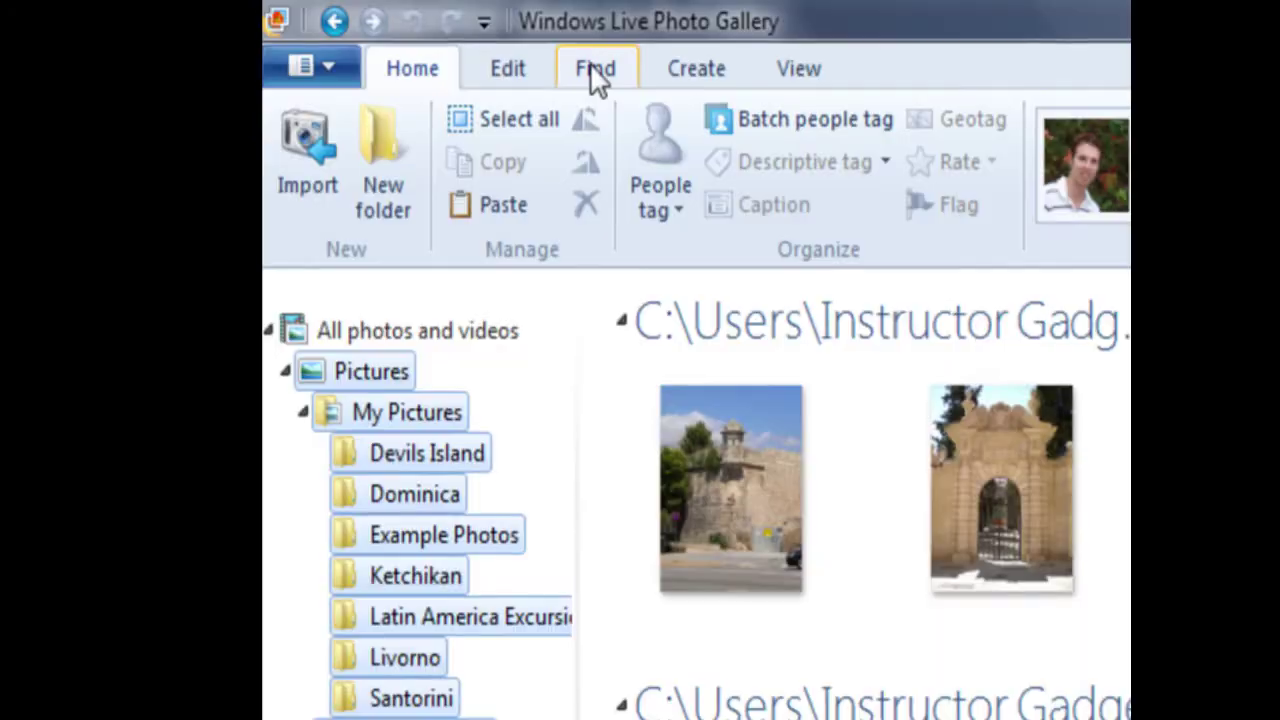
Filter the library by people tag in Find, first Brent (60 items), then Ryan.
{"action": "left_click", "coordinate": [594, 68]}
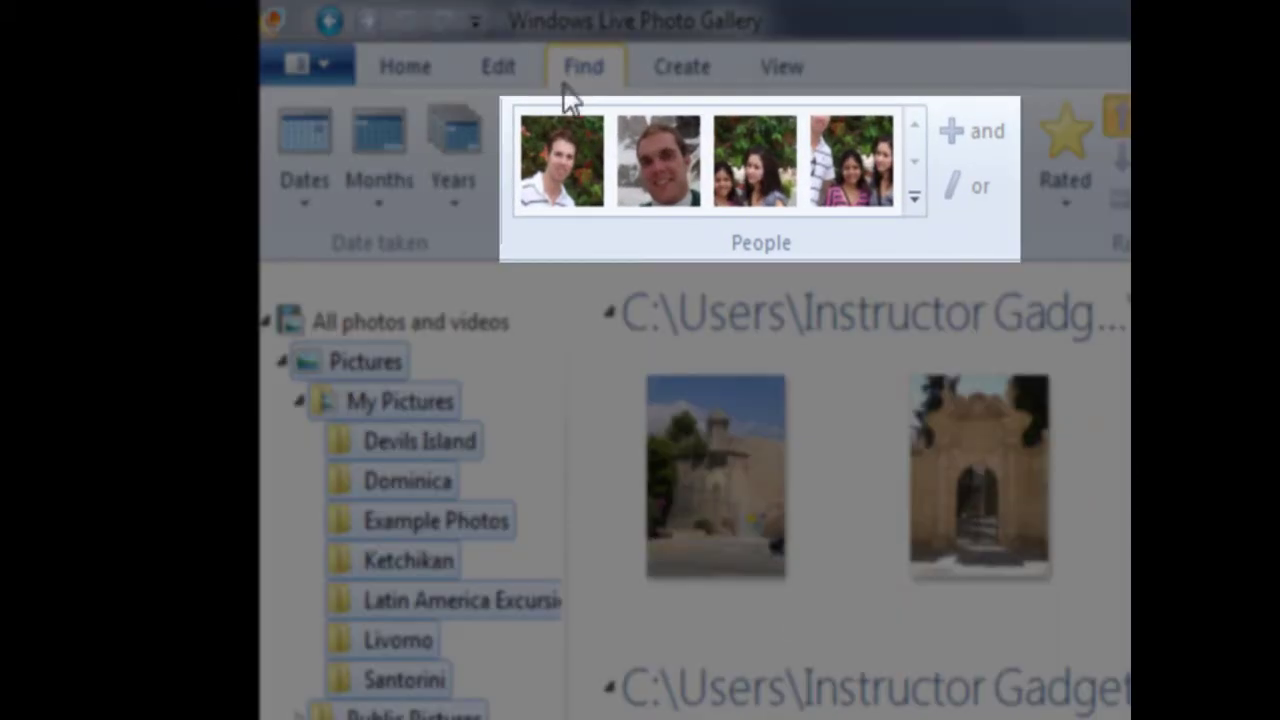
{"action": "left_click", "coordinate": [552, 165]}
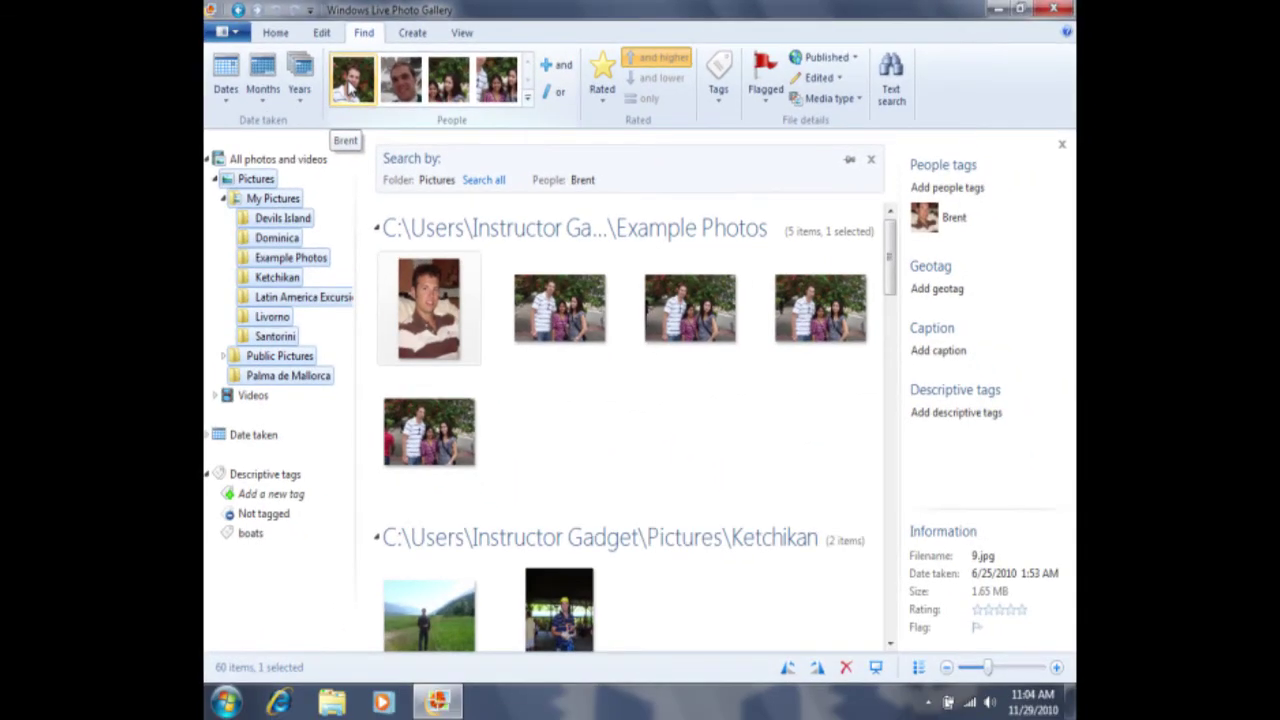
{"action": "left_click", "coordinate": [400, 80]}
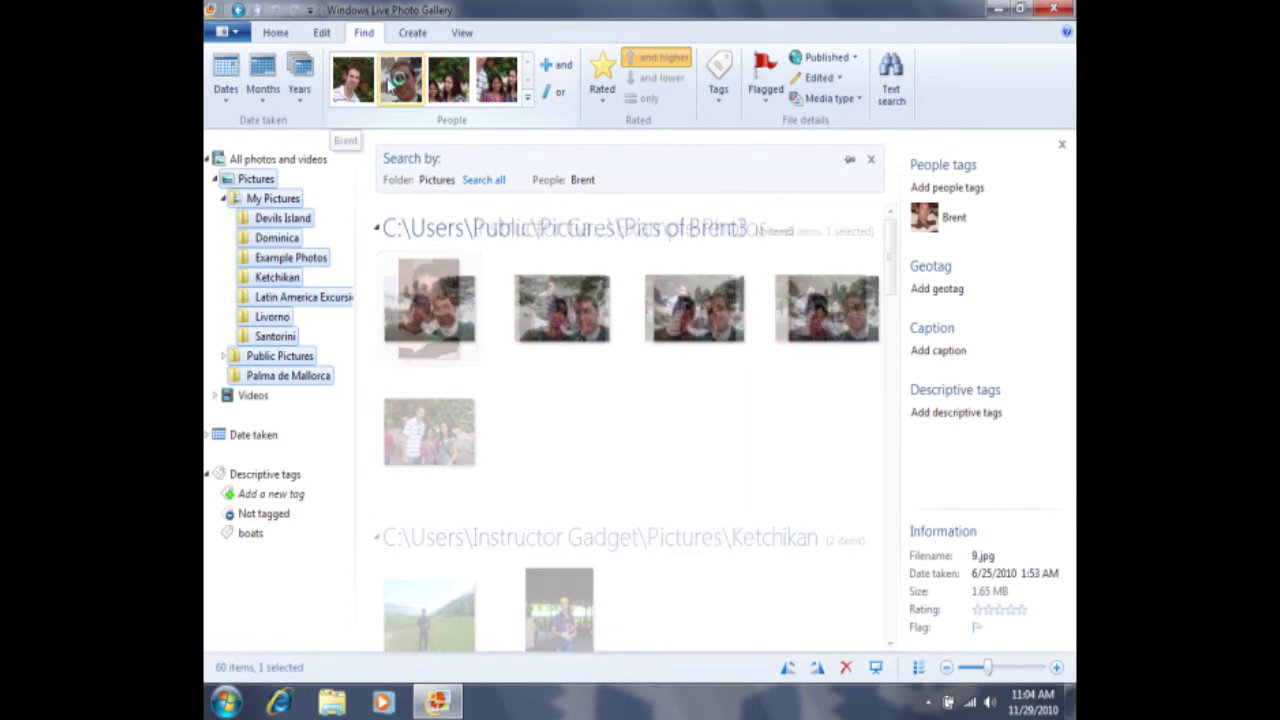